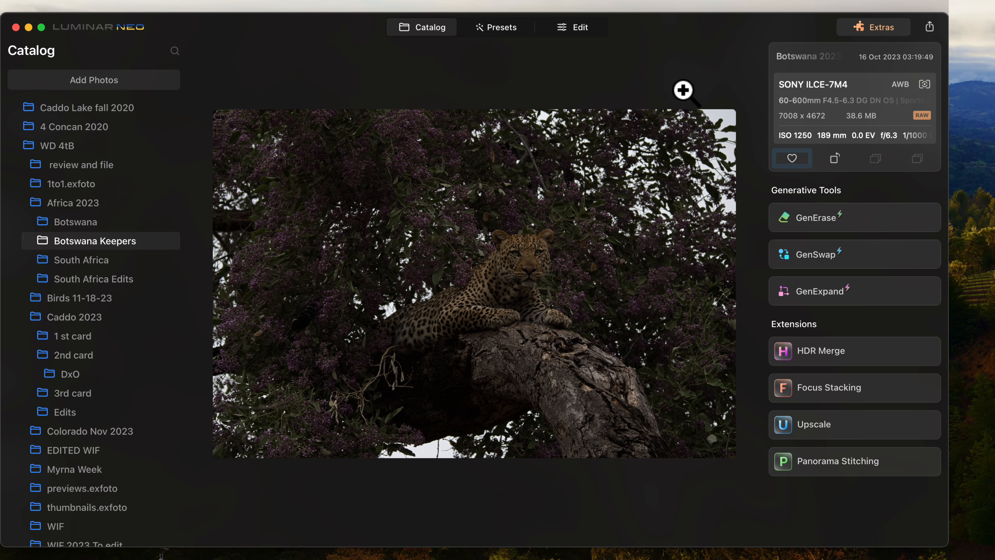
Open the leopard photo for editing and develop it with Highlights -49, Shadows 65, Exposure 0.38 and Smart Contrast 35.
click(577, 41)
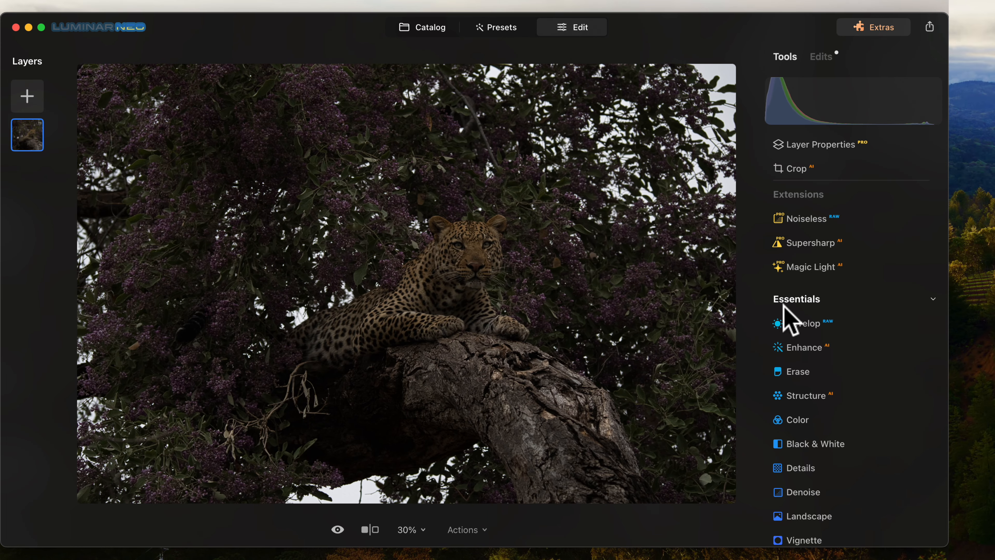
click(808, 324)
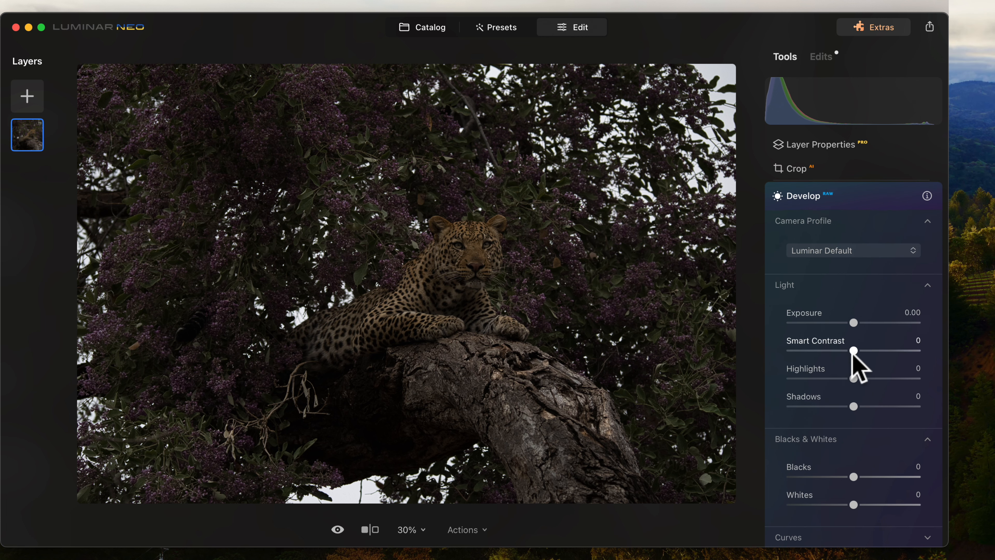
drag(853, 379, 895, 406)
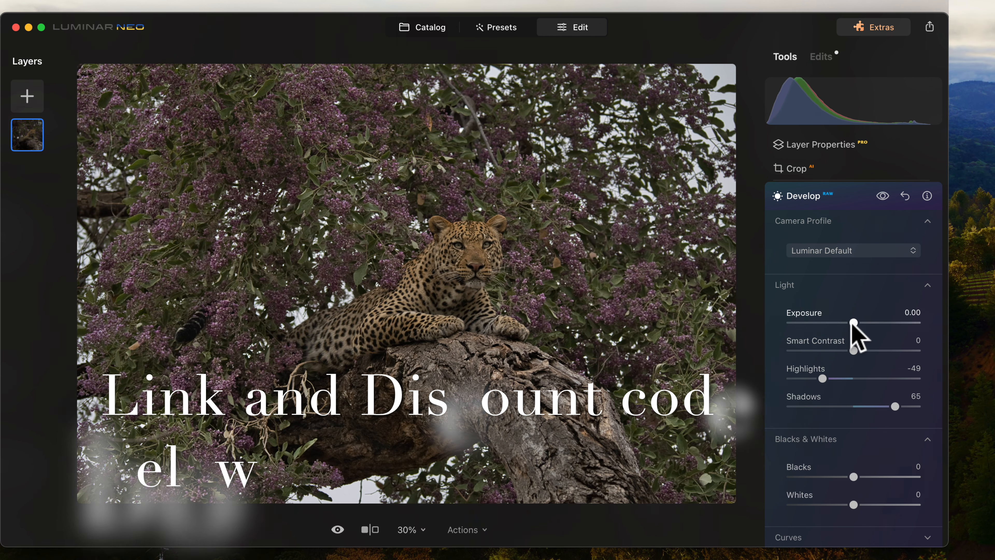
drag(854, 322, 876, 350)
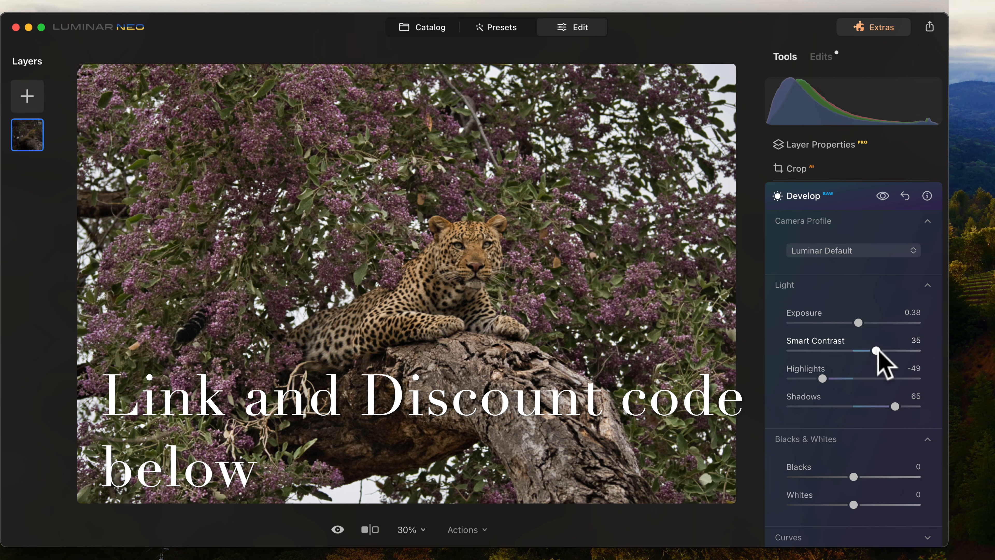
Set the Develop tool's Blacks to -25 and Whites to 25.
scroll(858, 422, down, 3)
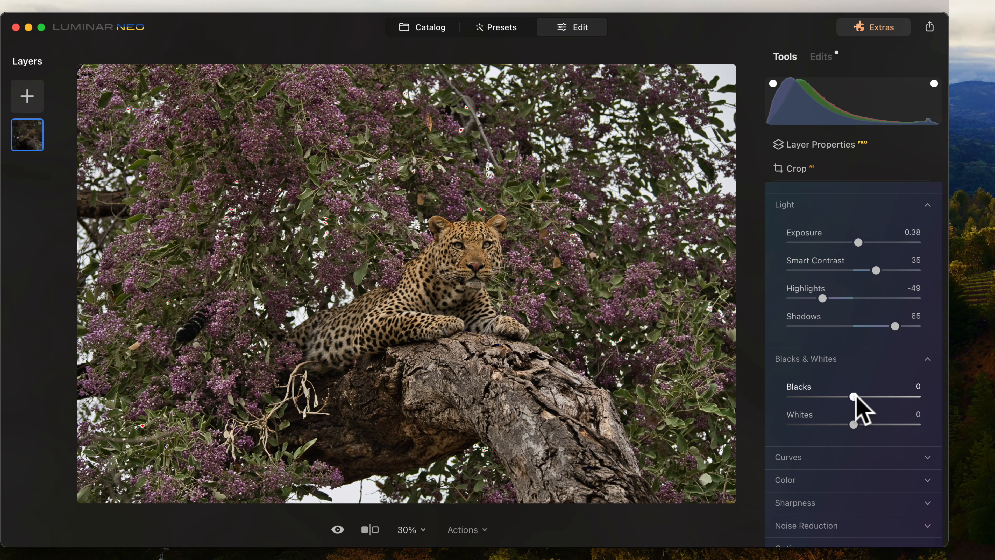
drag(854, 397, 868, 425)
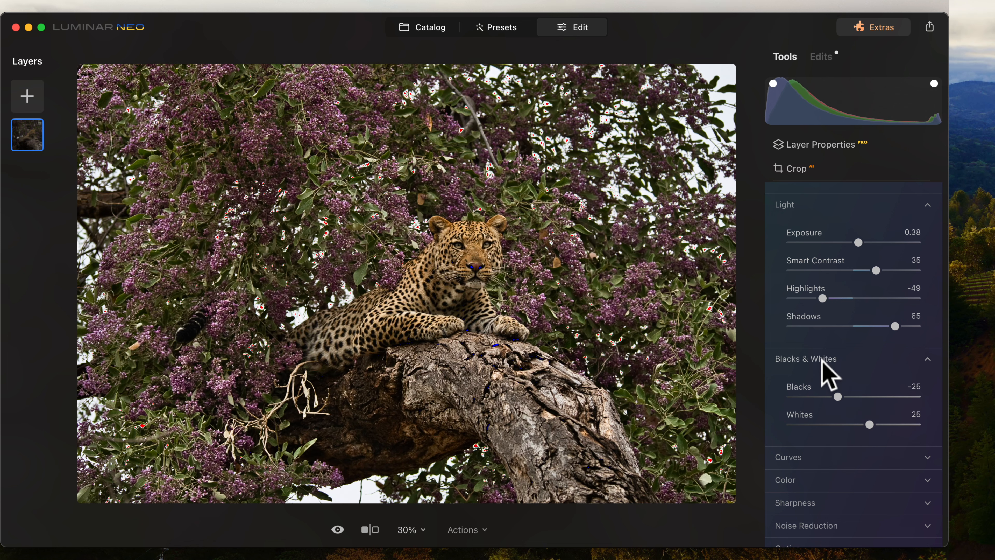
click(807, 359)
Enable Auto Distortion Corrections, Auto Fix Chromatic Aberrations and Auto Defringe in the Optics settings.
click(788, 472)
scroll(795, 470, down, 3)
click(792, 403)
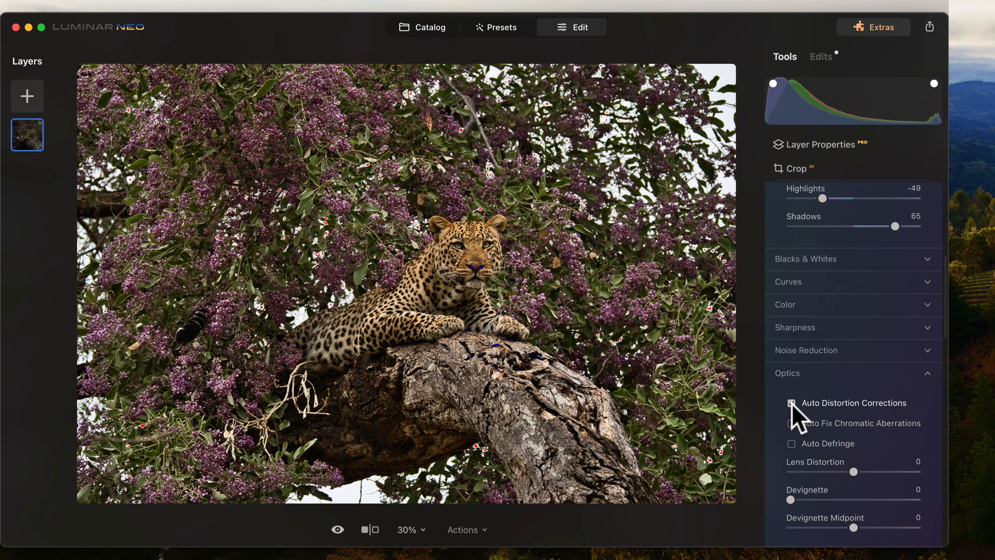
click(792, 424)
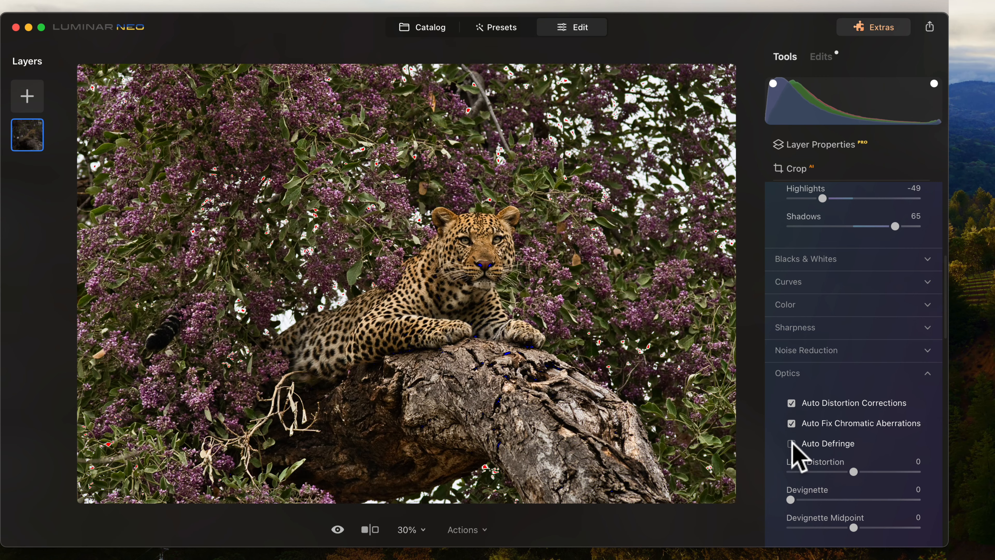
Set Blacks to -23 and close the Develop tool.
click(822, 264)
drag(835, 300, 839, 303)
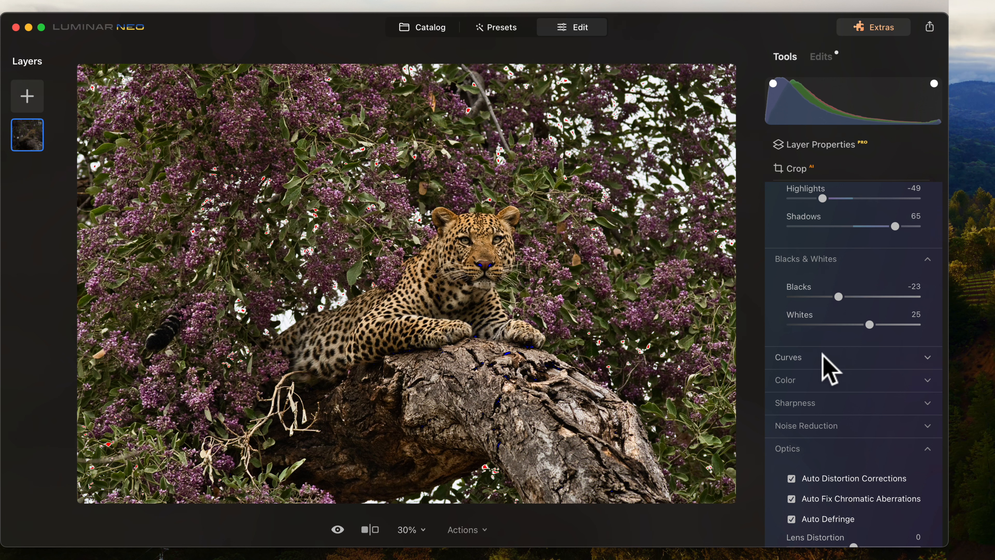
scroll(826, 306, up, 5)
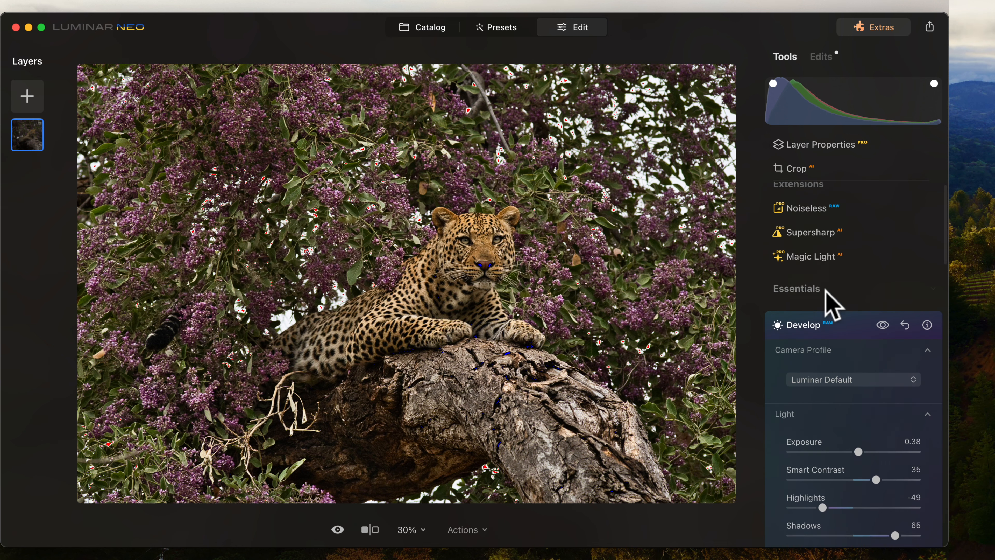
click(822, 325)
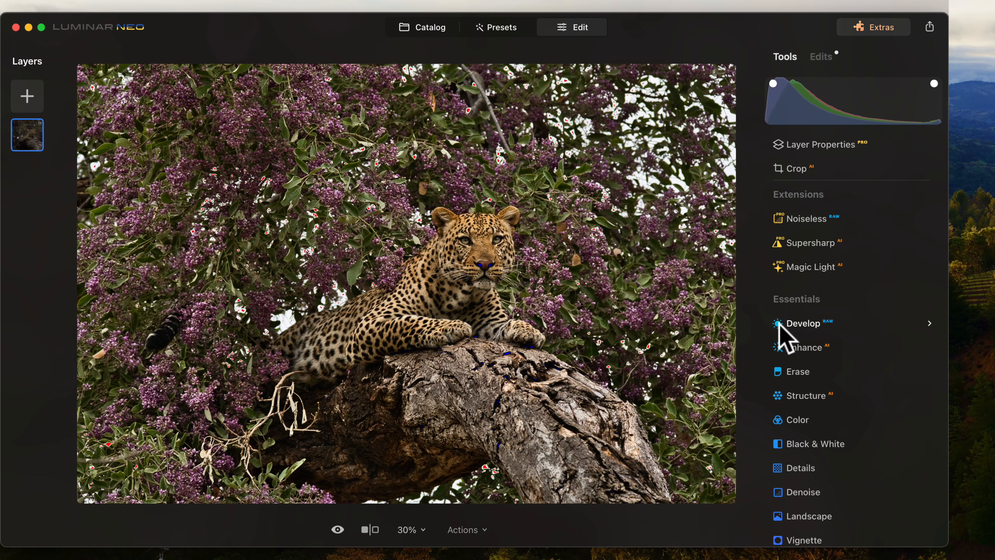
scroll(782, 337, down, 3)
scroll(782, 337, down, 6)
scroll(781, 337, down, 10)
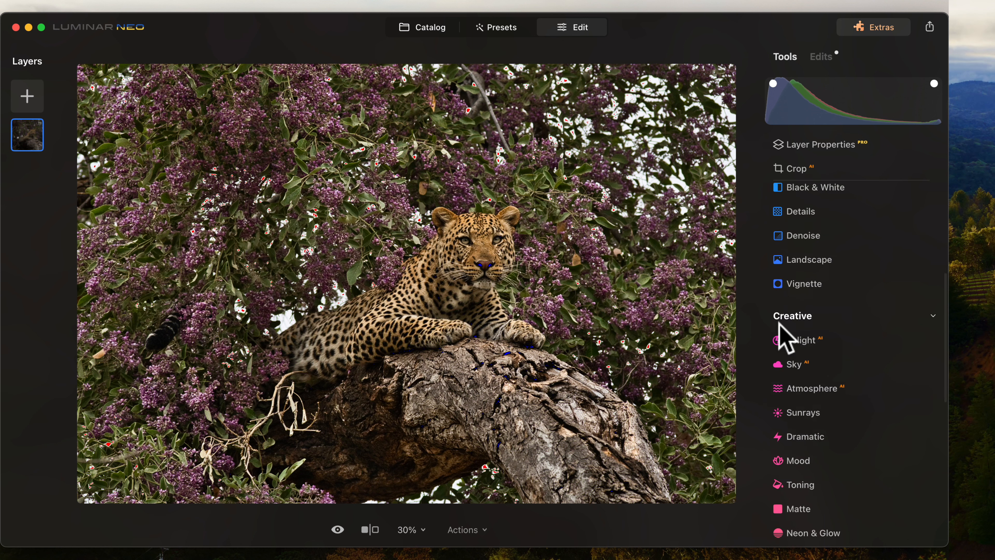
scroll(782, 337, down, 8)
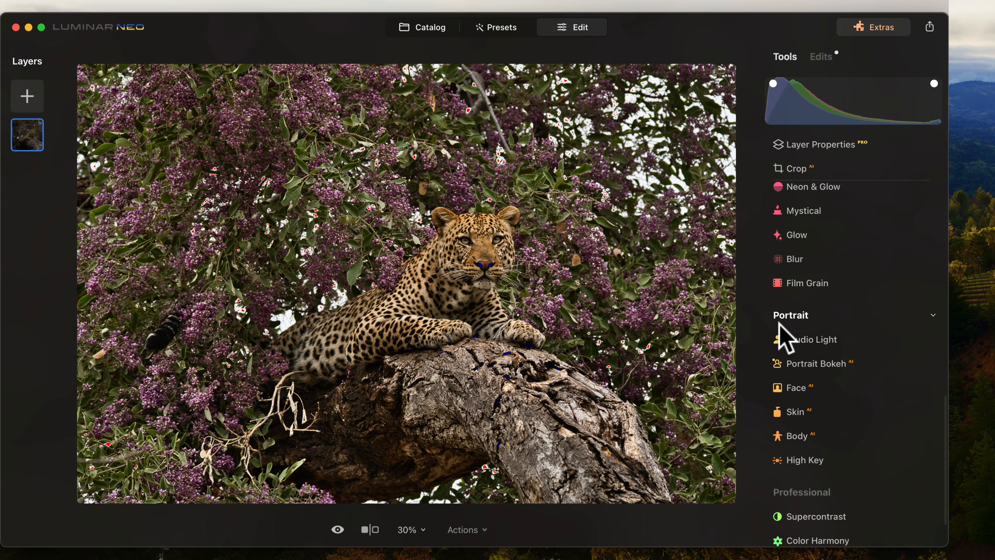
scroll(781, 338, up, 20)
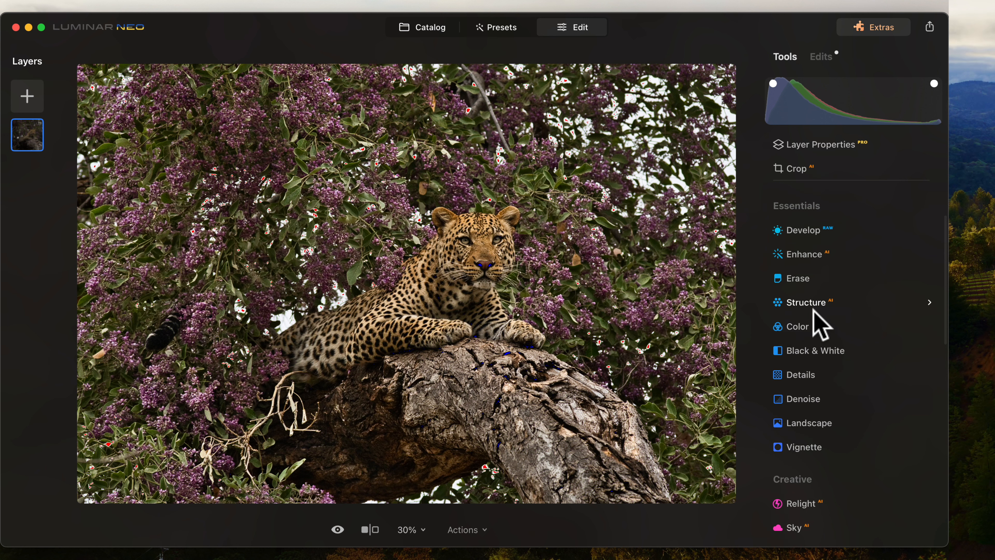
Create an Enhance radial gradient mask, stretched and tilted diagonally to cover the leopard's head and front body.
click(810, 255)
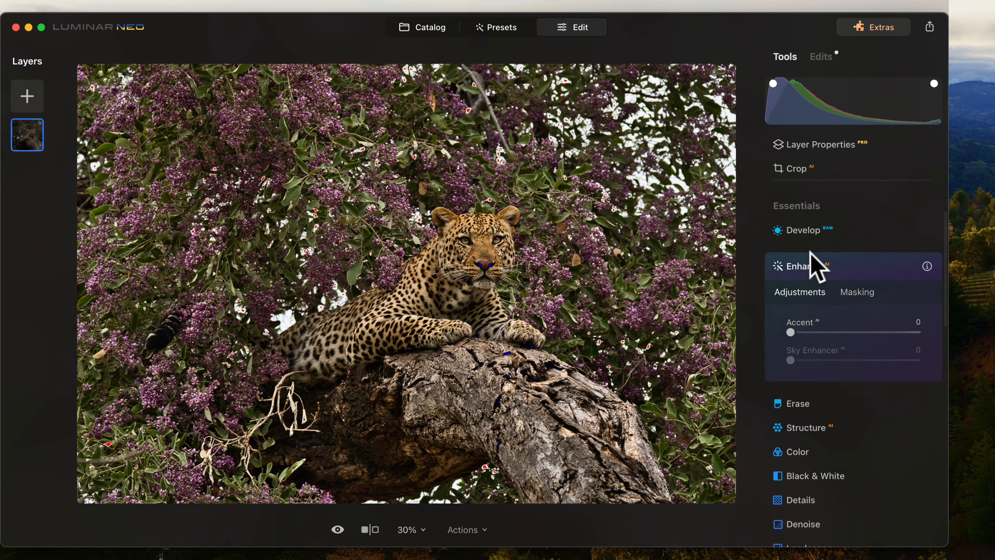
click(864, 296)
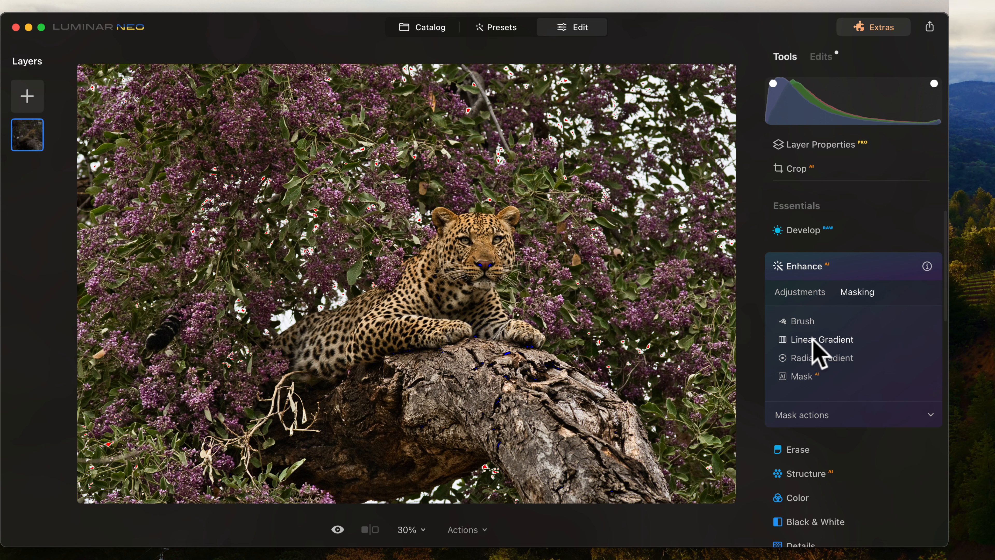
click(811, 357)
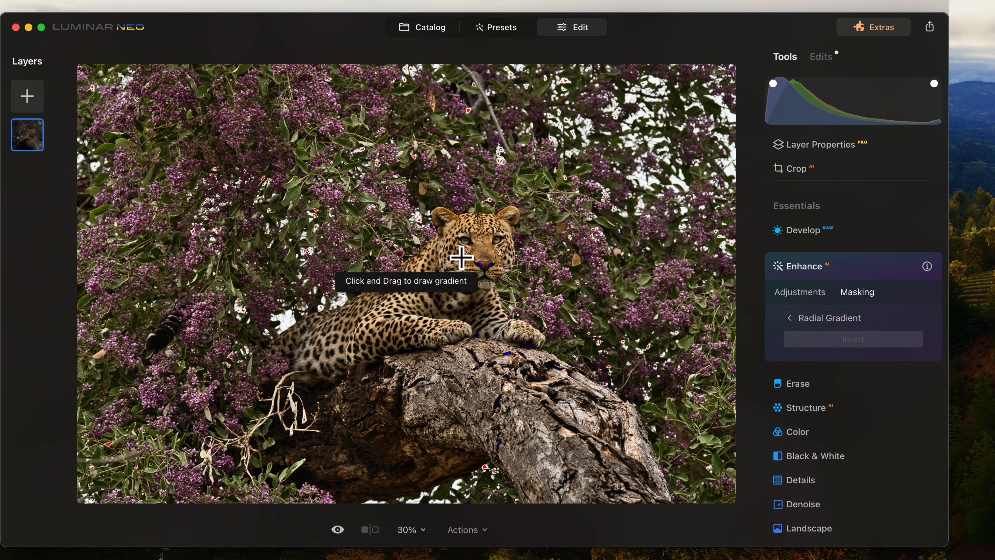
drag(461, 258, 445, 274)
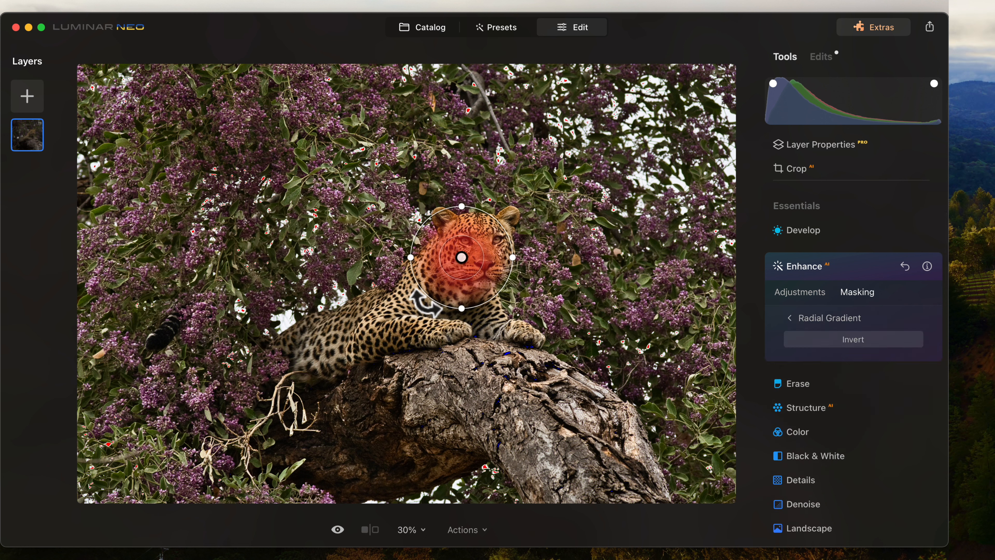
drag(462, 308, 365, 381)
drag(460, 275, 449, 295)
drag(408, 244, 387, 230)
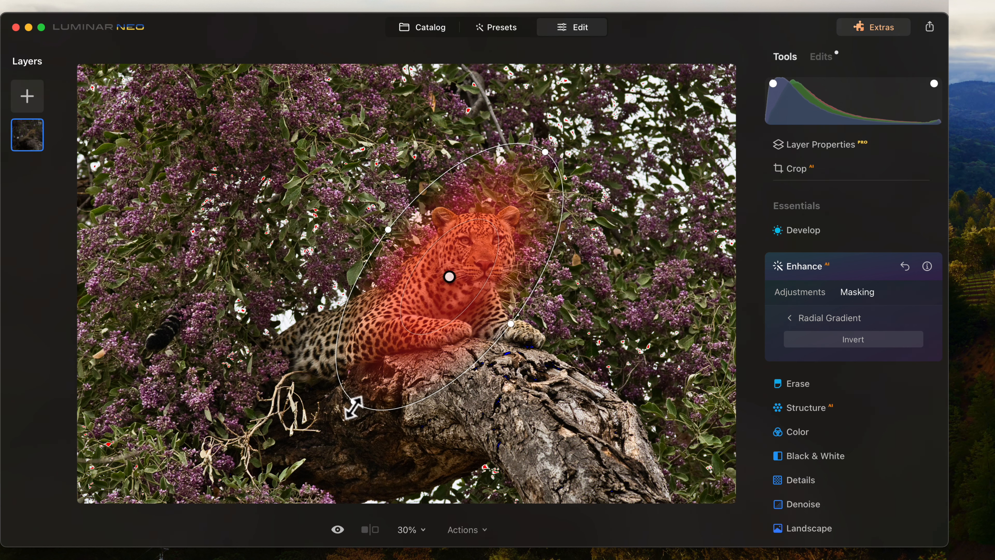
drag(356, 399, 289, 432)
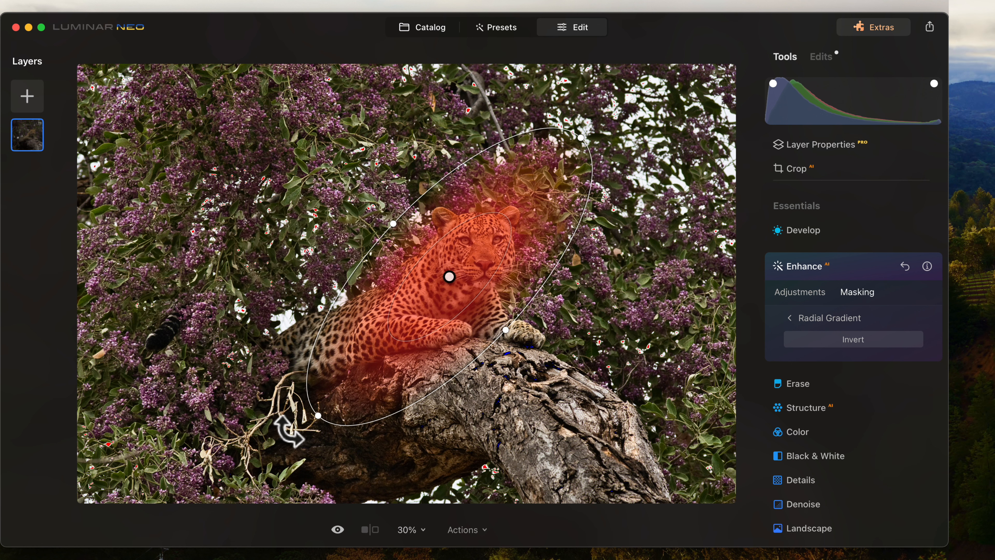
Raise the Enhance Accent to around the middle of its range for the masked leopard and close the tool.
click(790, 292)
drag(791, 332, 856, 332)
click(808, 266)
Paint a Structure brush mask over the leopard with brush size, softness and strength at 100.
click(805, 304)
click(864, 339)
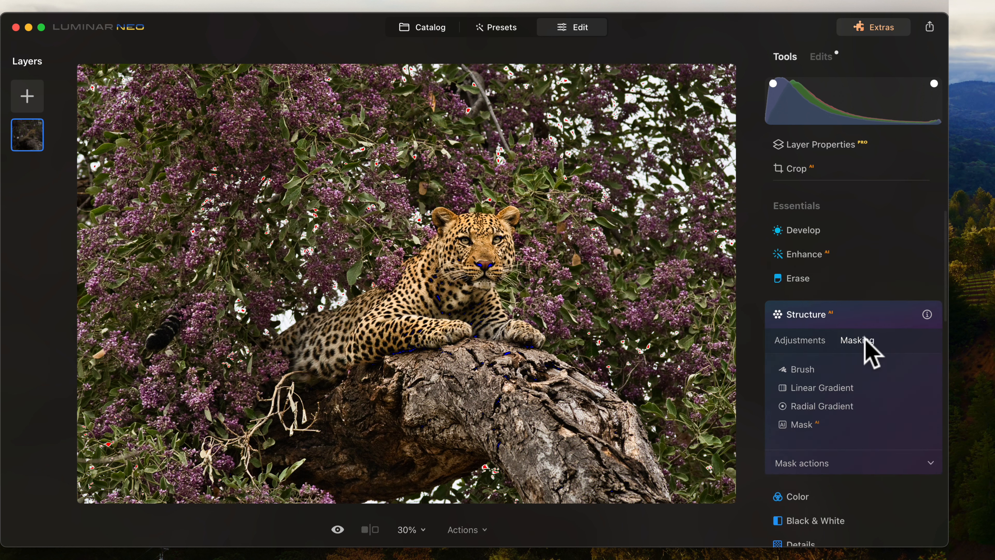
click(801, 370)
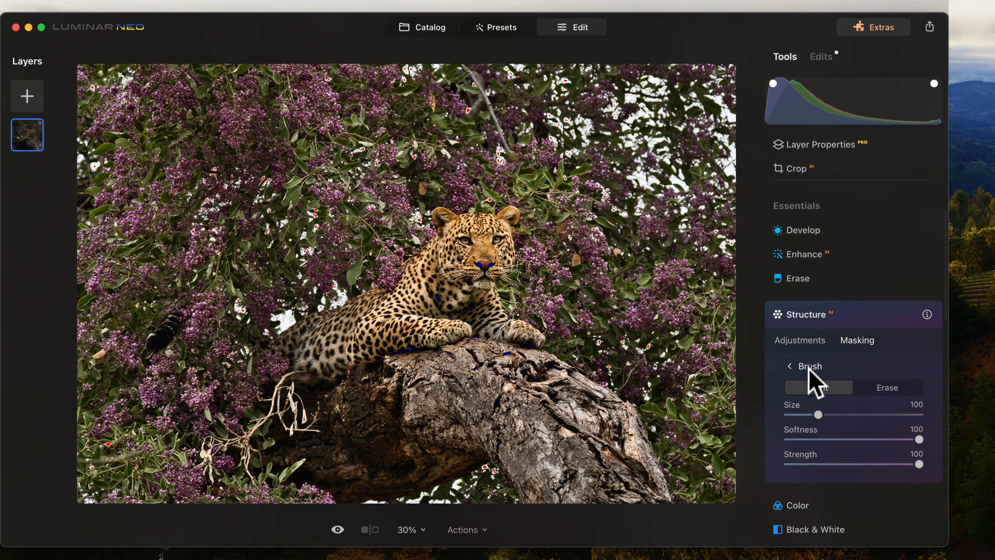
mouse_move(506, 284)
mouse_down()
mouse_move(487, 247)
mouse_move(457, 256)
mouse_move(469, 246)
mouse_move(466, 262)
mouse_move(488, 243)
mouse_move(476, 270)
mouse_move(443, 279)
mouse_move(398, 318)
mouse_move(444, 297)
mouse_move(499, 329)
mouse_move(423, 322)
mouse_move(349, 343)
mouse_move(442, 294)
mouse_move(480, 247)
mouse_move(469, 244)
mouse_move(491, 259)
mouse_move(473, 264)
mouse_move(442, 340)
mouse_move(521, 363)
mouse_move(441, 351)
mouse_move(470, 348)
mouse_up()
Set the masked Structure Amount to 45 and Boost to 14, checking the leopard's face at 100%.
click(801, 340)
drag(853, 380, 882, 380)
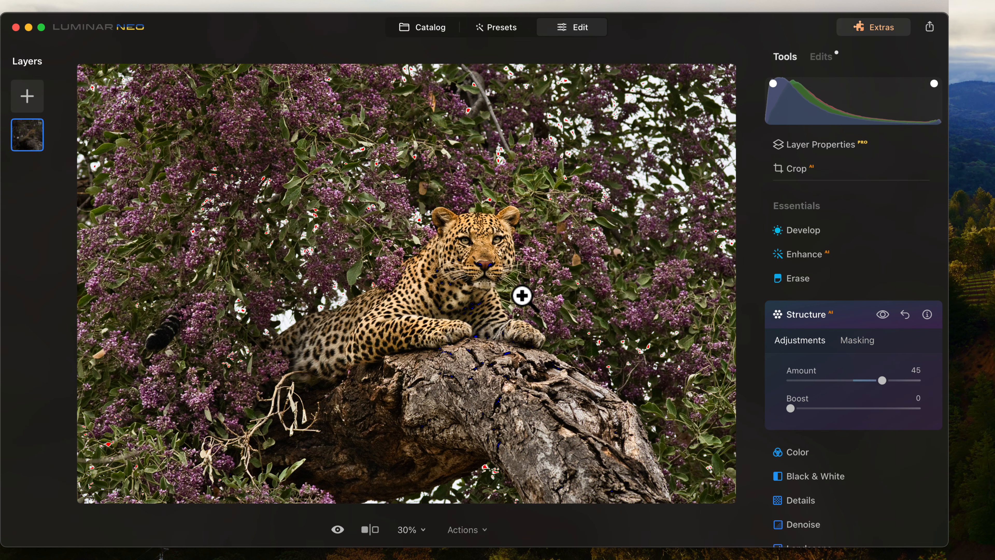
click(486, 257)
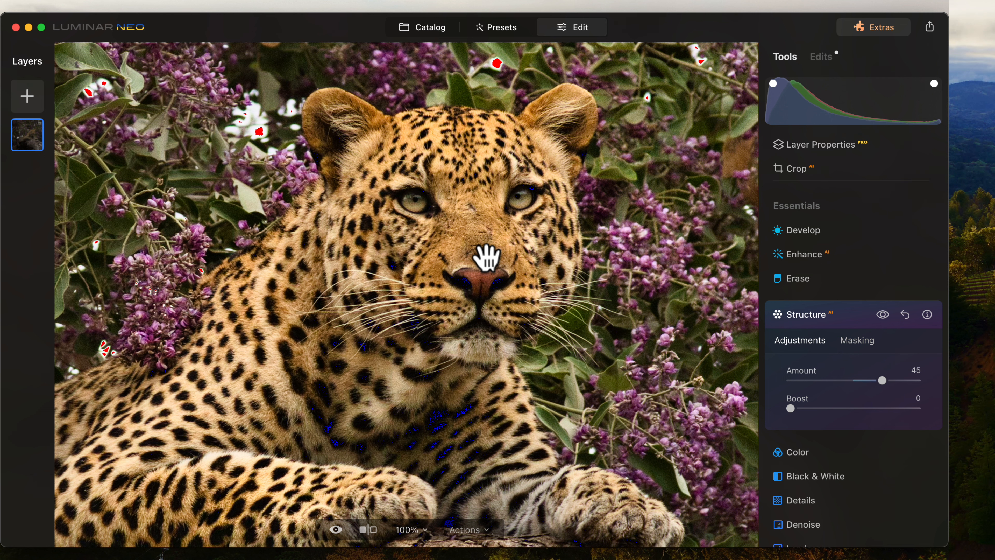
drag(790, 408, 809, 408)
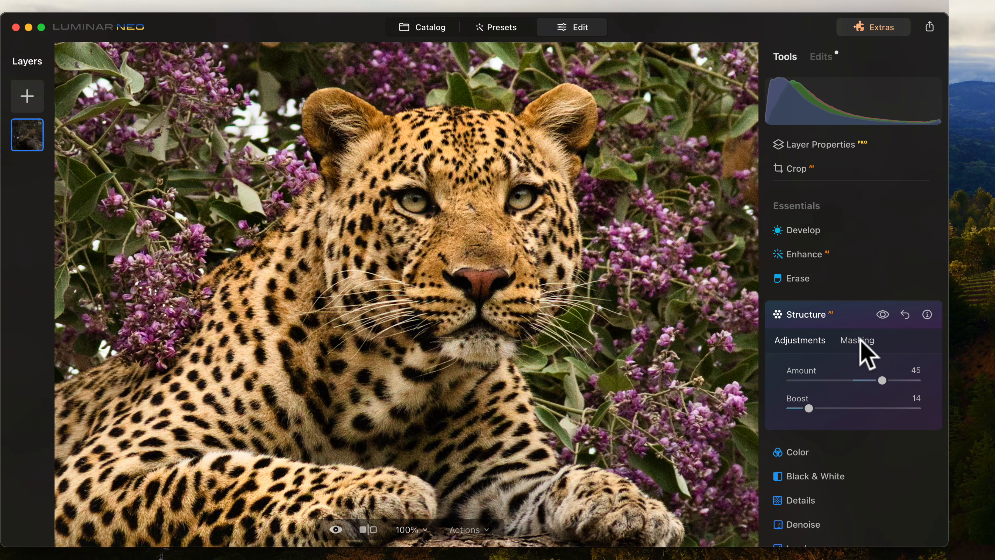
click(836, 315)
Paint a Color tool brush mask over the leopard's face with brush size 55.
scroll(822, 333, down, 2)
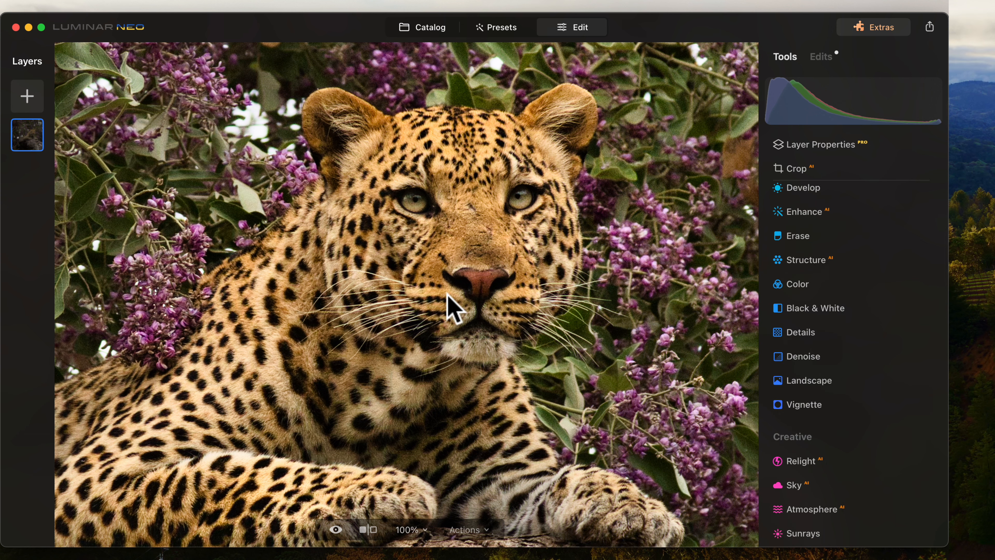
click(467, 284)
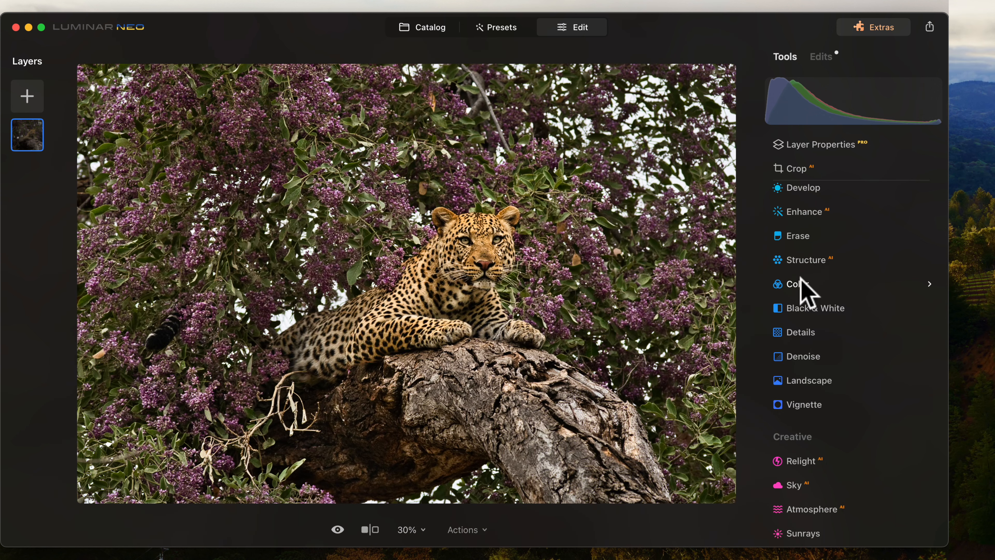
click(800, 284)
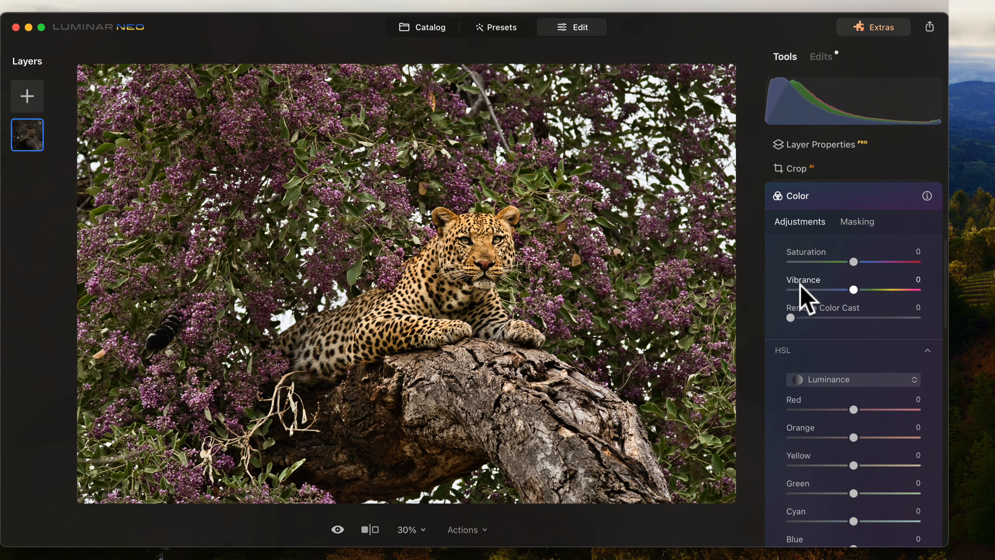
click(866, 224)
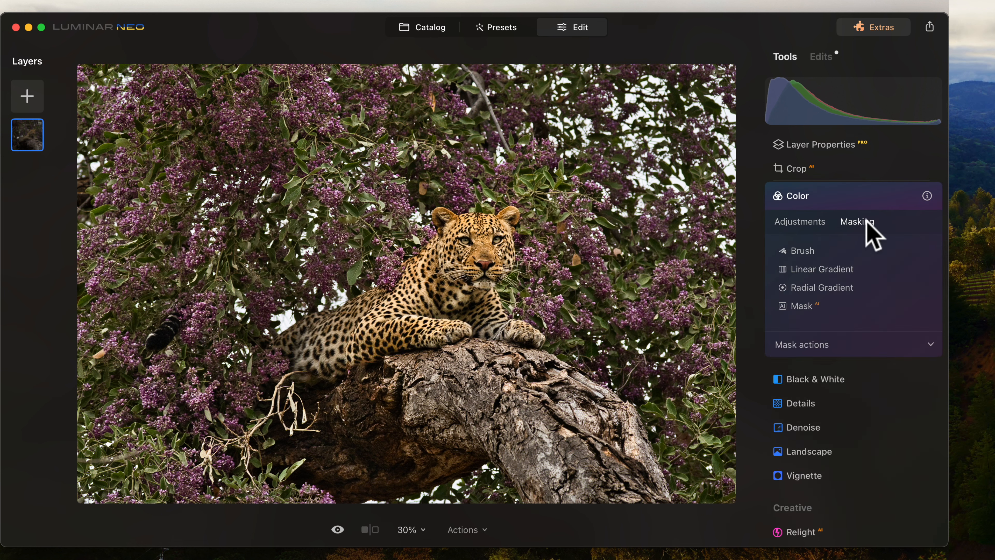
click(807, 251)
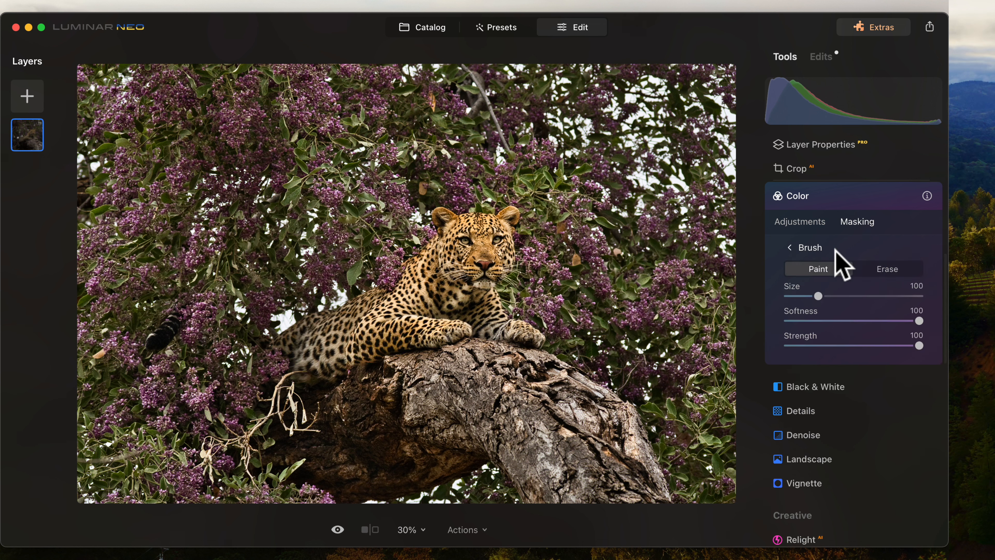
click(890, 270)
click(843, 274)
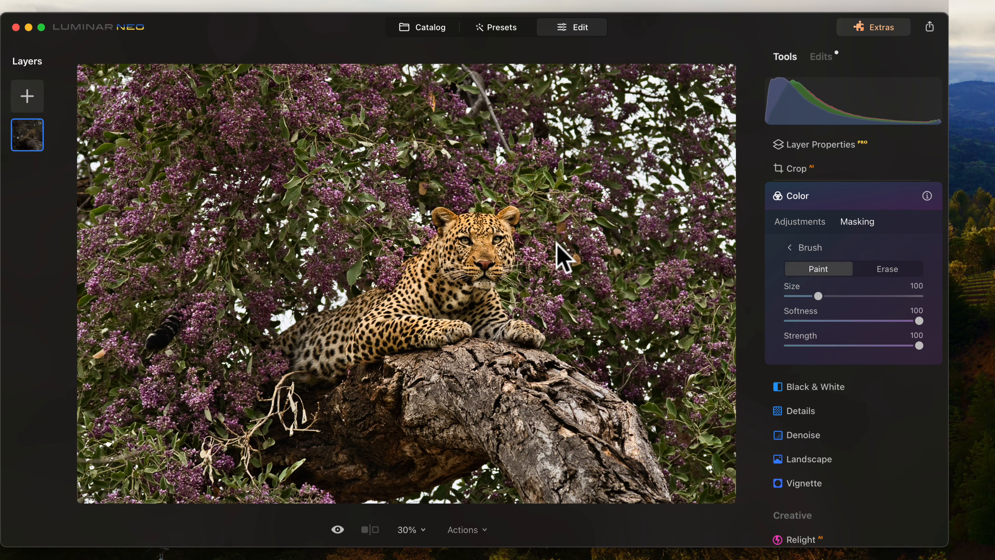
drag(818, 295, 804, 297)
mouse_move(480, 283)
mouse_down()
mouse_move(494, 245)
mouse_move(451, 237)
mouse_move(450, 259)
mouse_move(492, 243)
mouse_move(462, 251)
mouse_move(375, 323)
mouse_move(457, 319)
mouse_move(419, 304)
mouse_move(416, 280)
mouse_move(462, 241)
mouse_move(491, 241)
mouse_up()
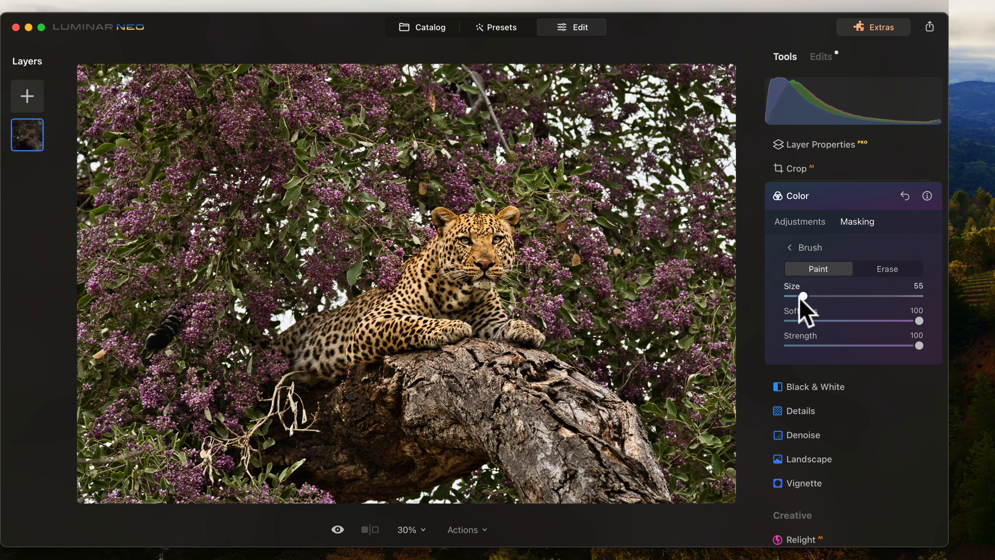
Invert the Color tool's brush mask so it covers everything except the leopard, and show the mask overlay to check it.
click(790, 248)
click(795, 222)
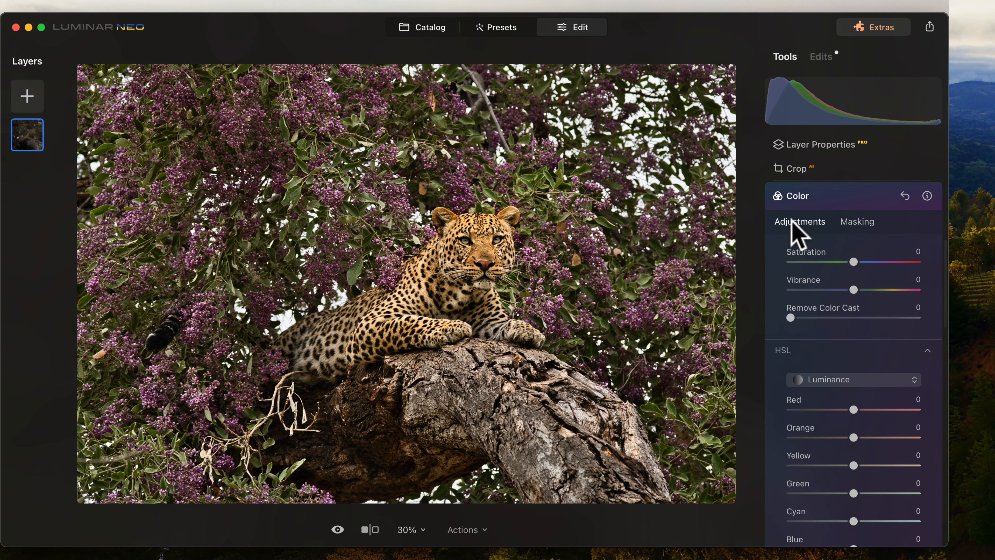
click(838, 379)
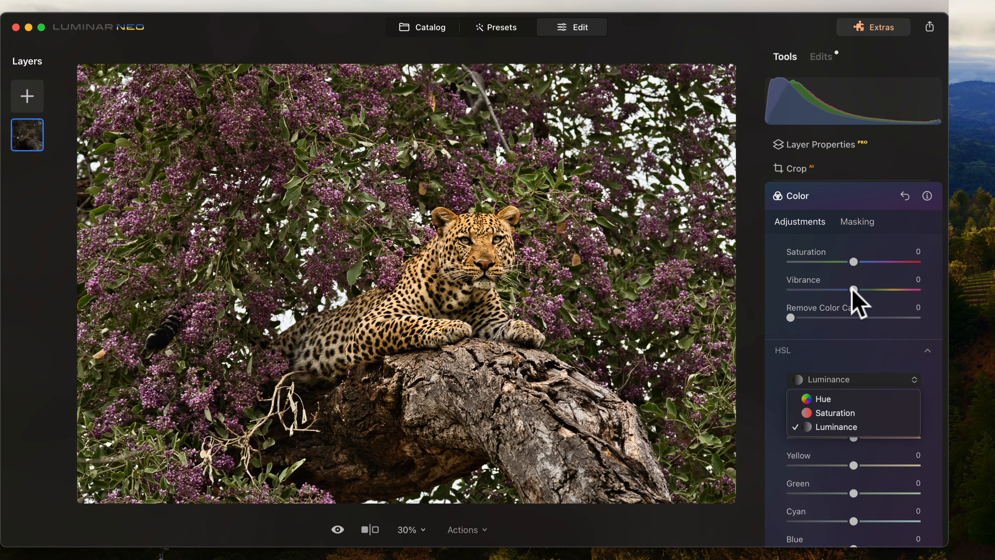
click(860, 221)
click(860, 222)
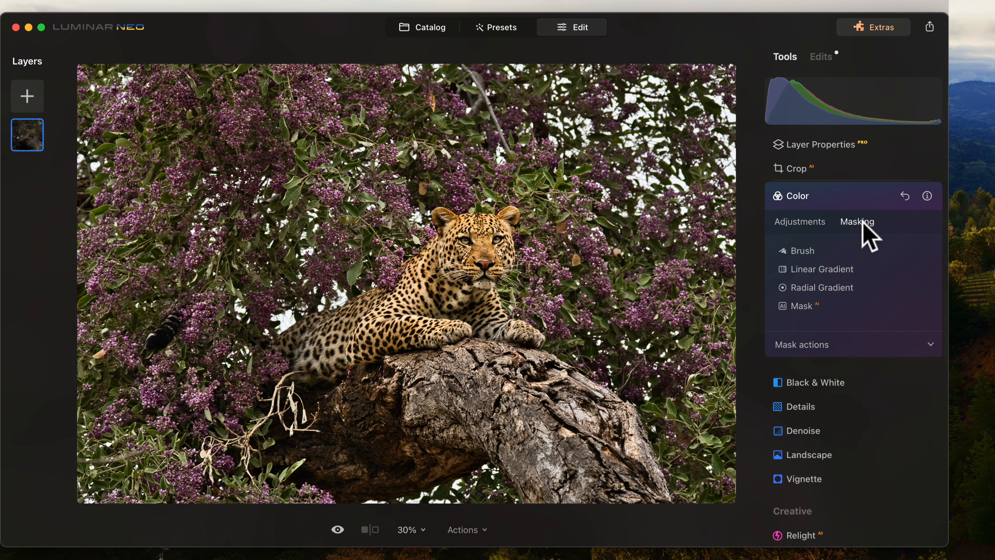
click(926, 350)
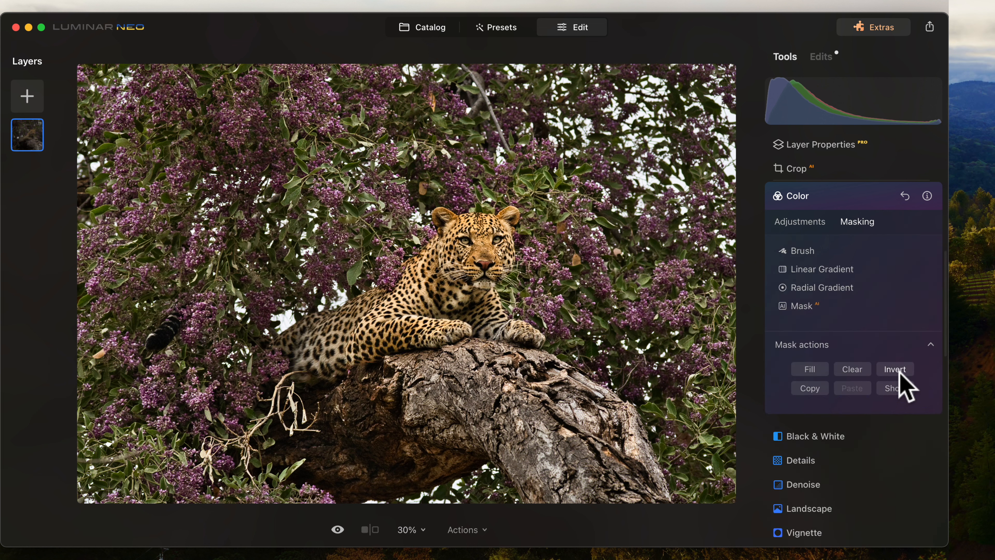
click(895, 388)
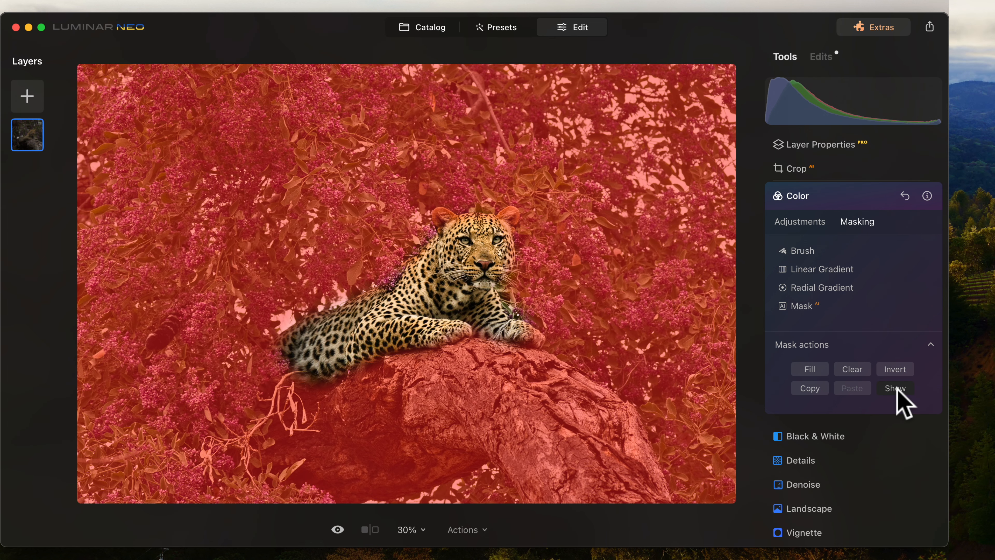
Hide the mask overlay and set the masked Color Saturation to 10 and Vibrance to 23.
click(897, 390)
click(800, 221)
drag(853, 289, 858, 262)
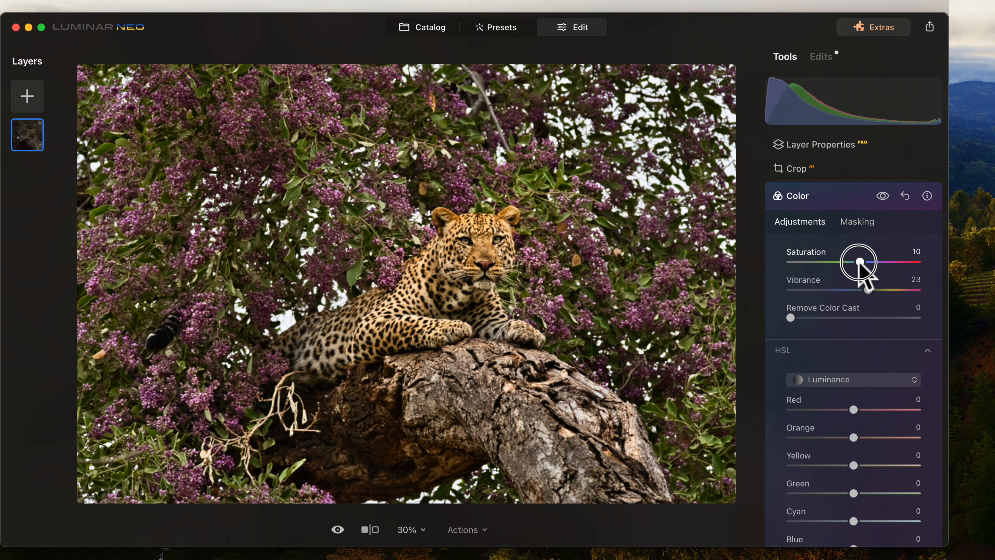
Set the HSL Hue values for the masked background to Purple 28, Magenta 11, Blue 7 and Green -17.
click(838, 380)
click(836, 399)
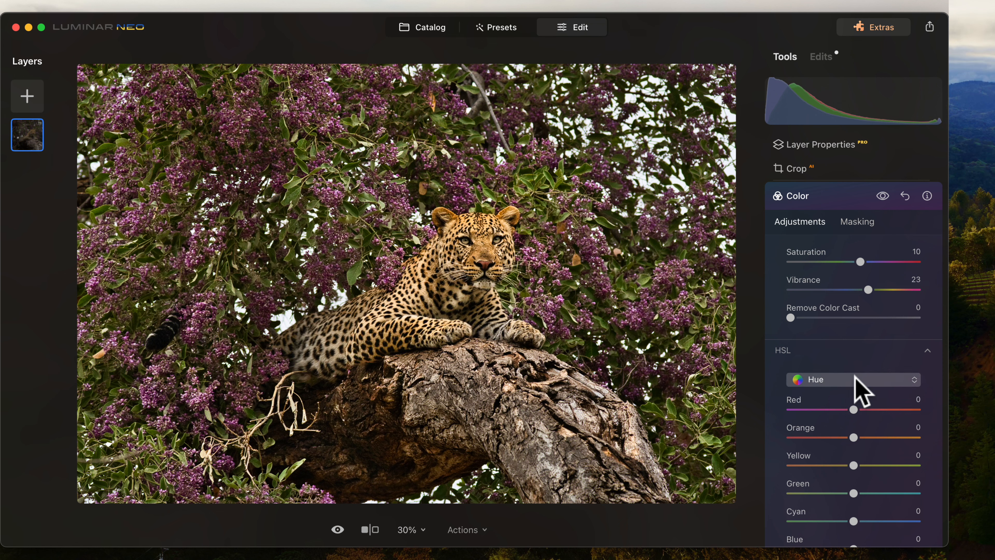
scroll(861, 377, down, 6)
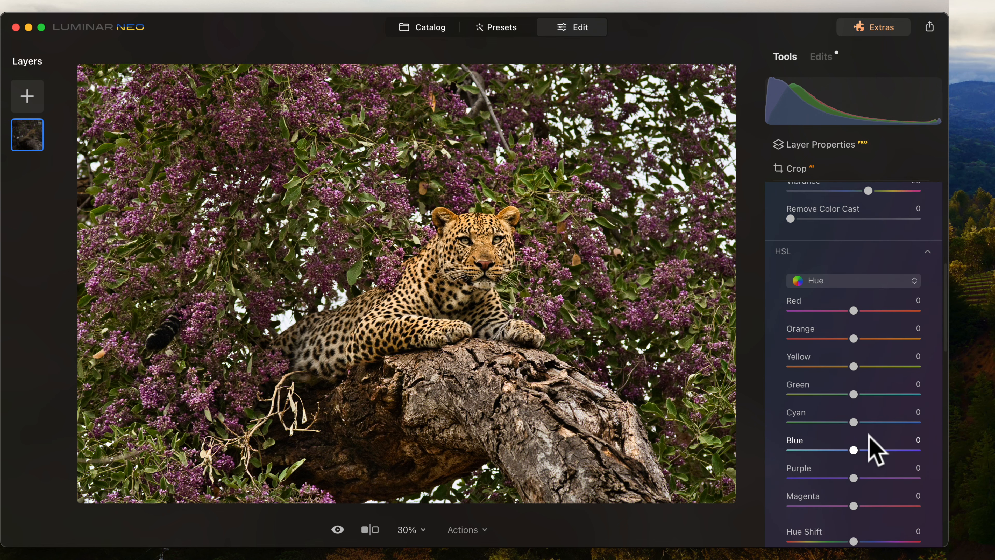
scroll(869, 435, down, 1)
drag(853, 400, 854, 400)
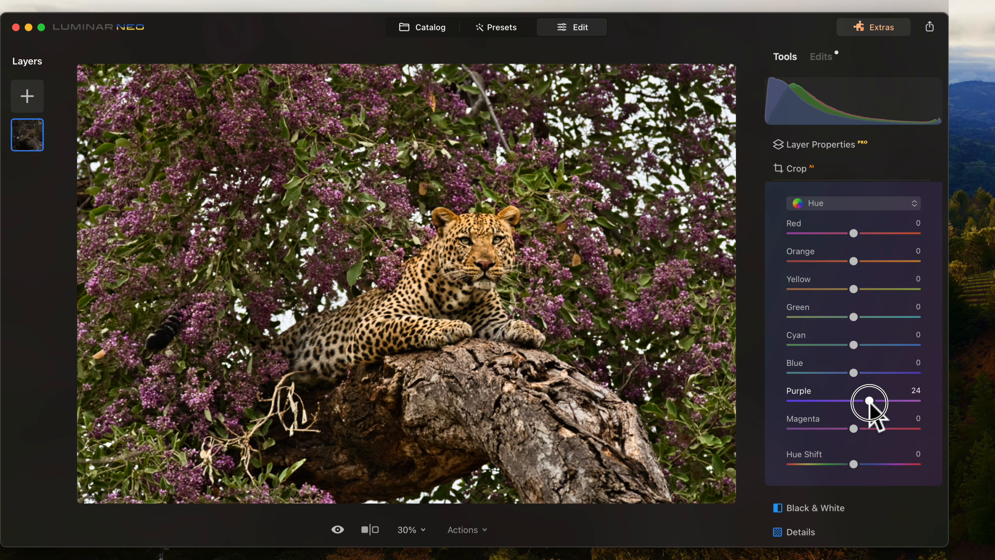
mouse_move(853, 428)
mouse_down()
mouse_move(841, 428)
mouse_move(870, 428)
mouse_move(826, 428)
mouse_move(861, 429)
mouse_up()
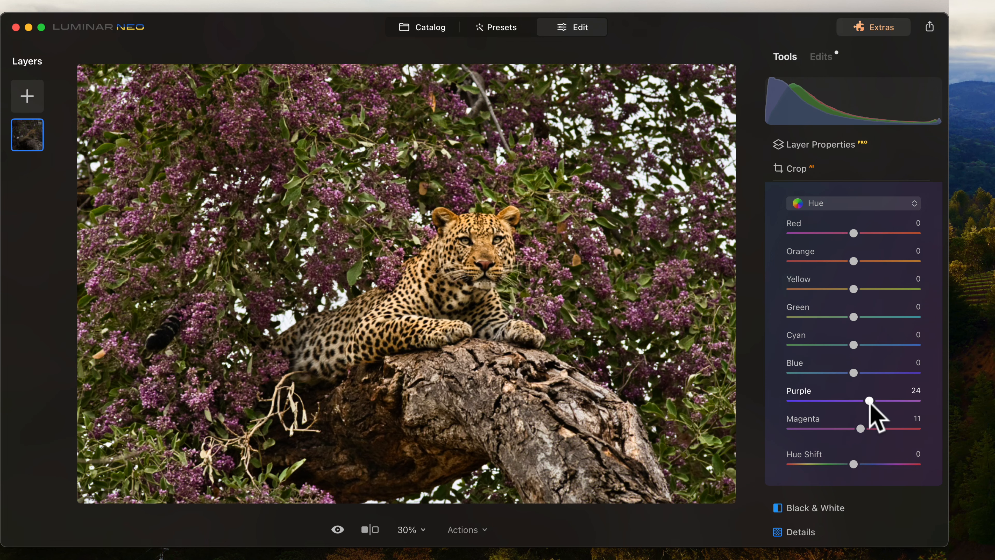
drag(894, 400, 857, 373)
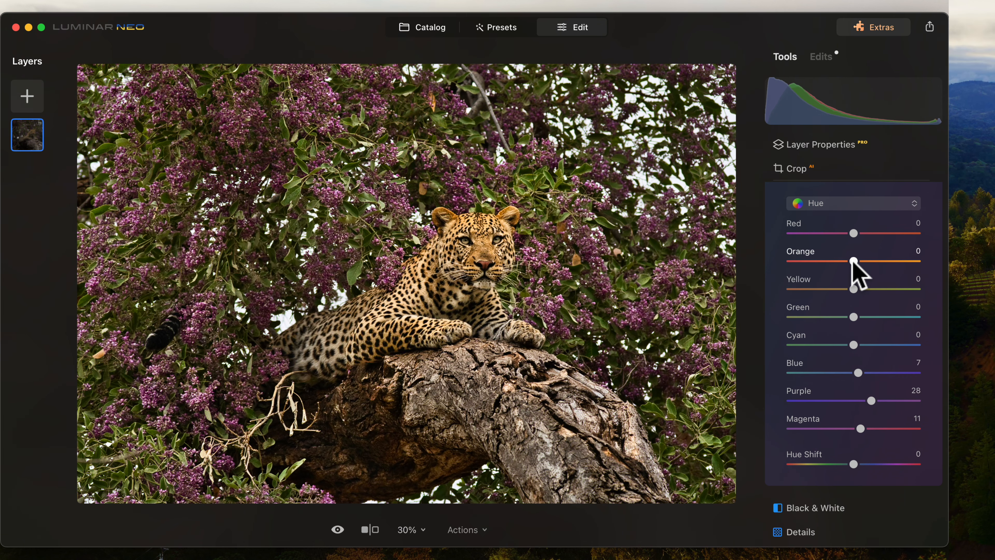
drag(854, 316, 842, 317)
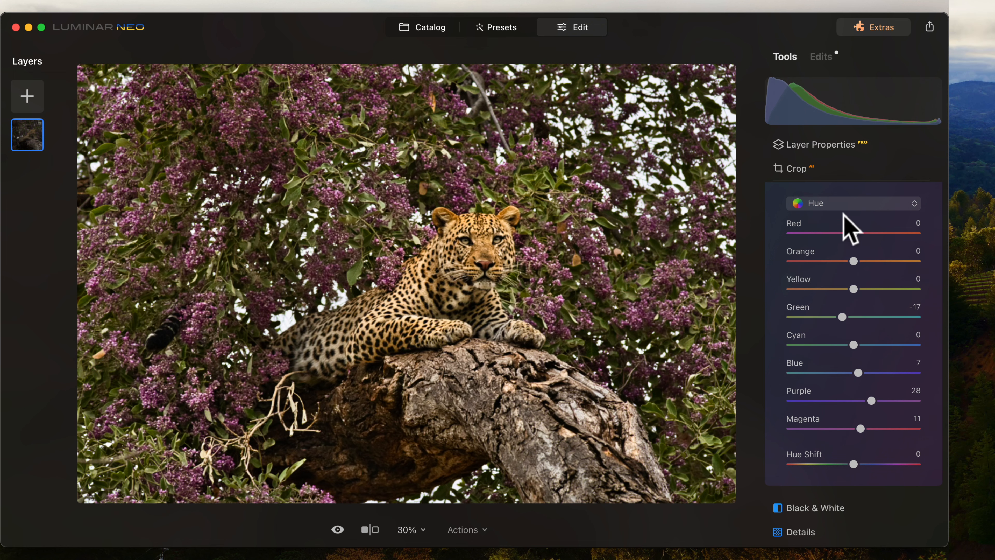
Set the HSL Saturation values for the masked background to Purple 32, Magenta 17 and Green 11.
click(845, 204)
click(837, 237)
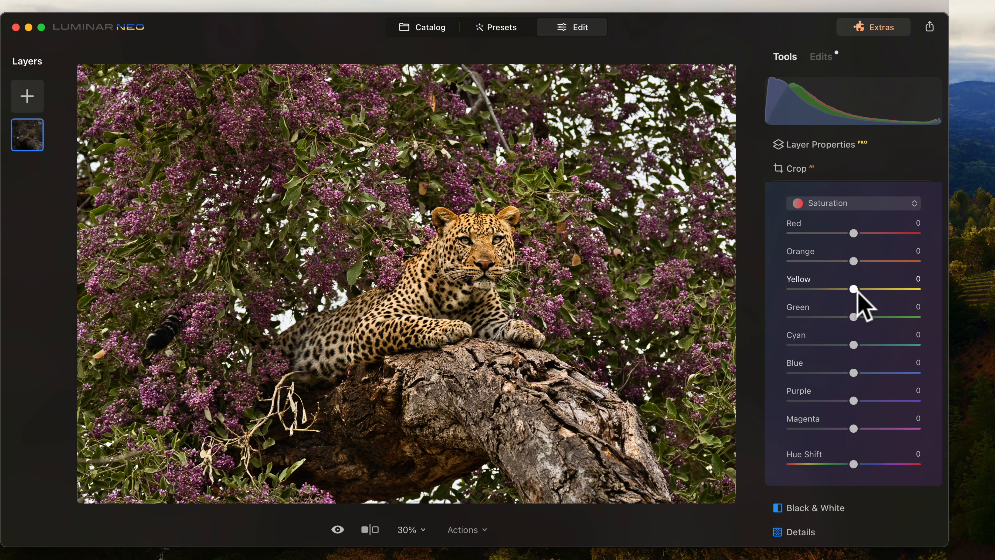
drag(853, 402, 863, 428)
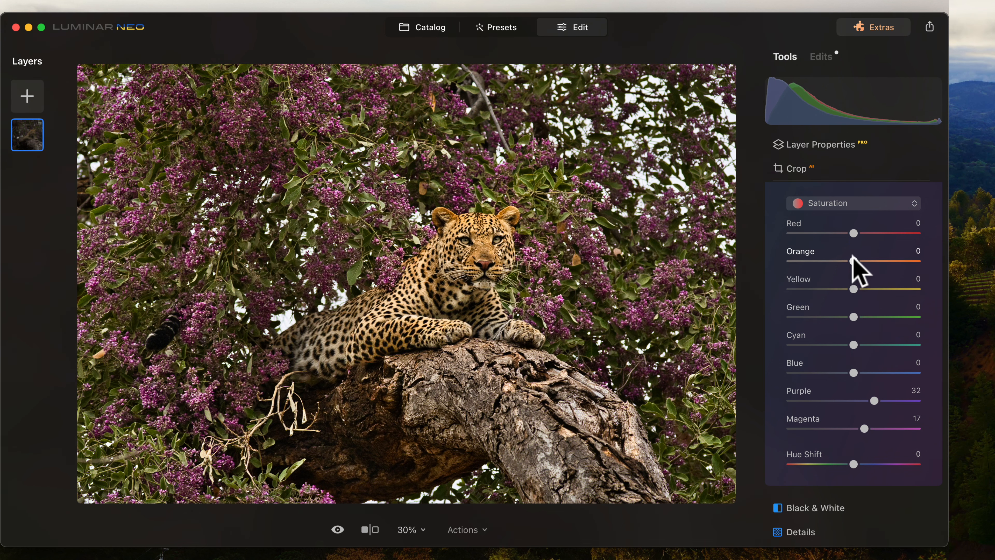
drag(854, 316, 860, 316)
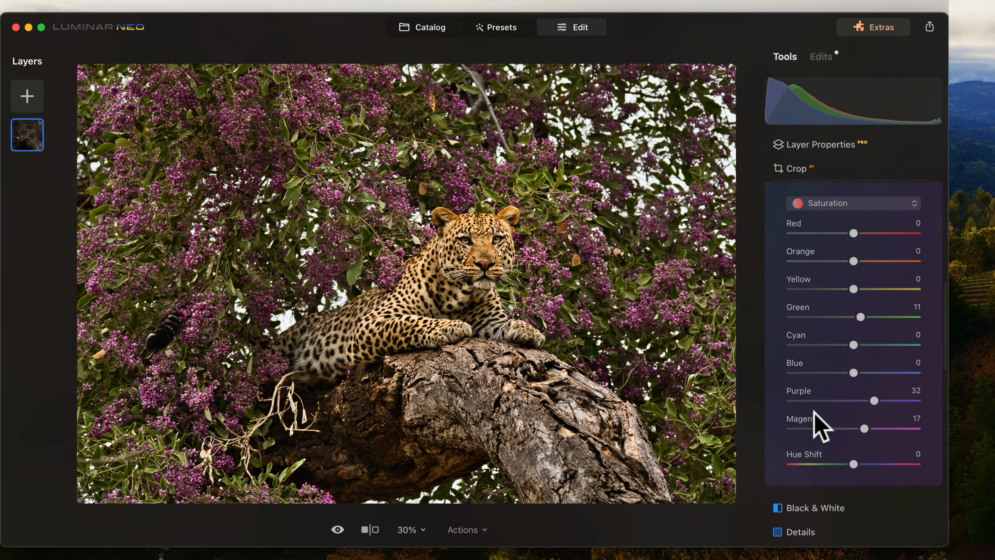
Set the HSL Luminance values to Purple 41 and Magenta 33, compare the Color effect on and off, and close the tool.
click(866, 202)
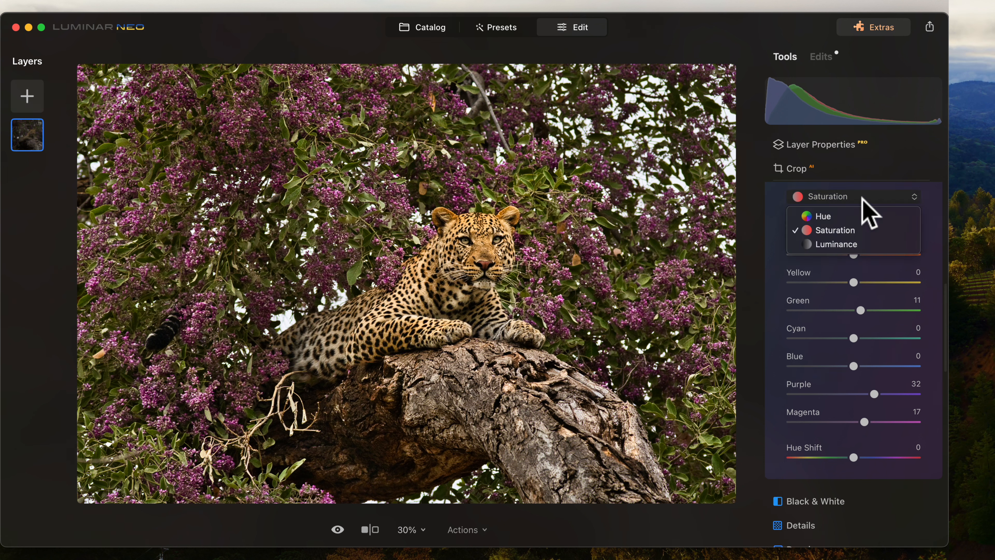
click(847, 244)
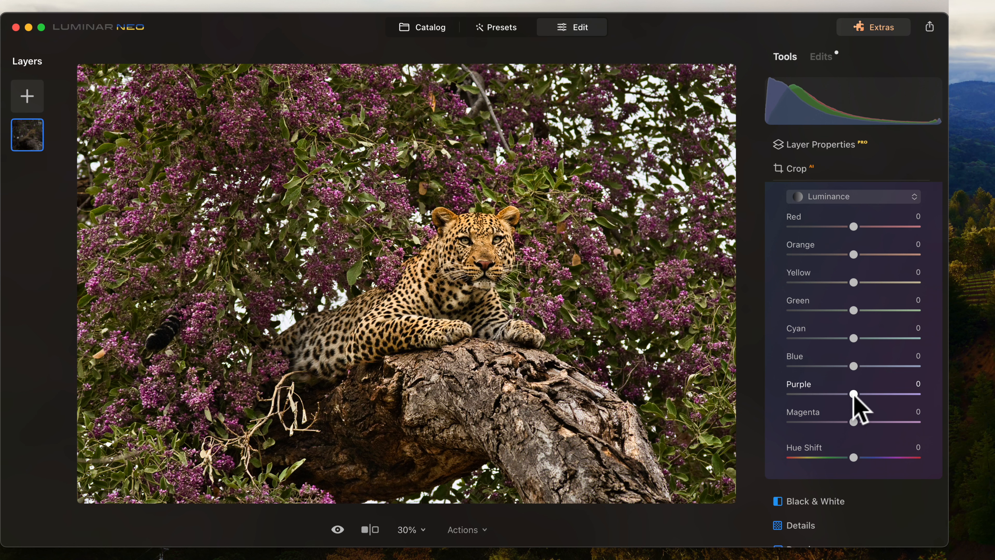
drag(854, 394, 875, 421)
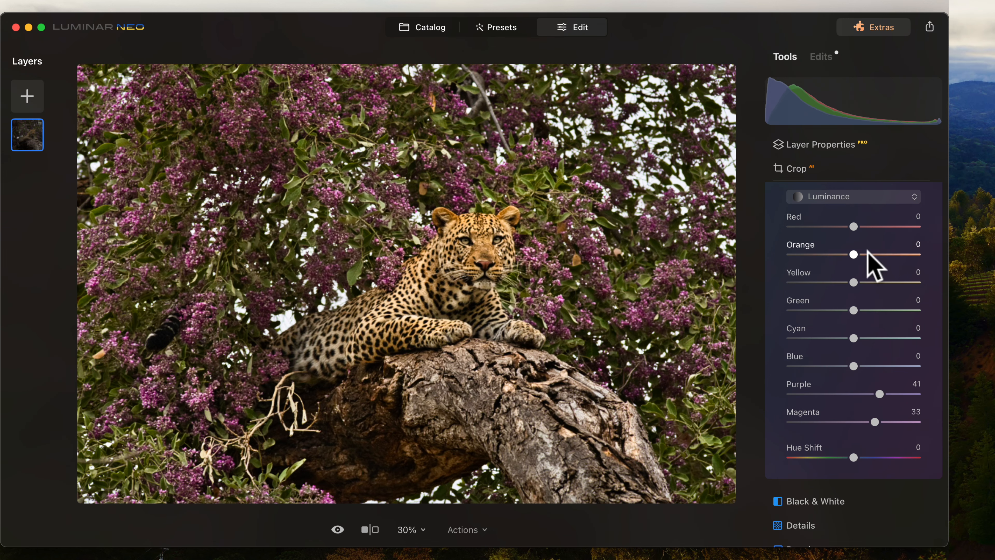
scroll(866, 233, up, 5)
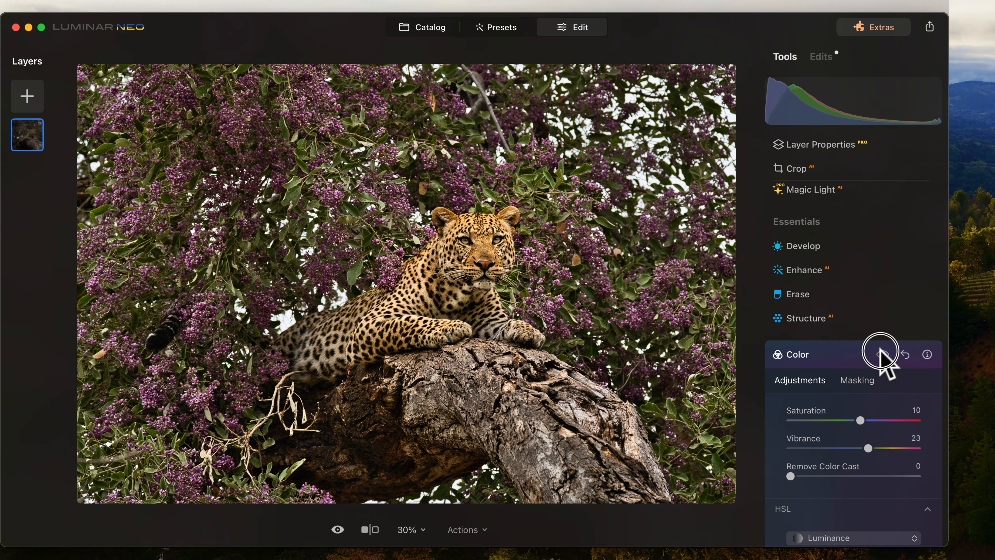
click(836, 356)
Paint a Color Harmony brush mask over the leopard with brush size 64 and softness and strength at 100.
scroll(839, 364, down, 15)
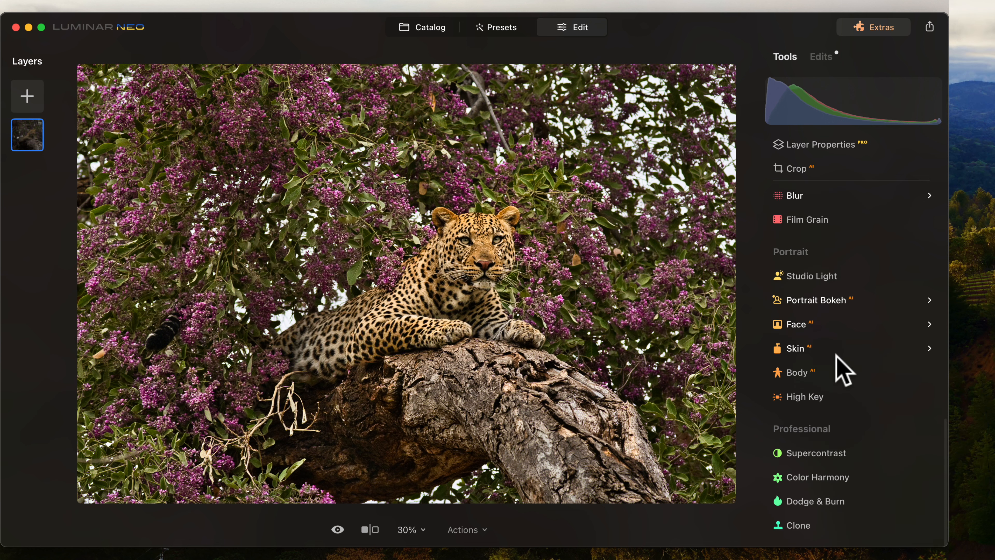
click(813, 480)
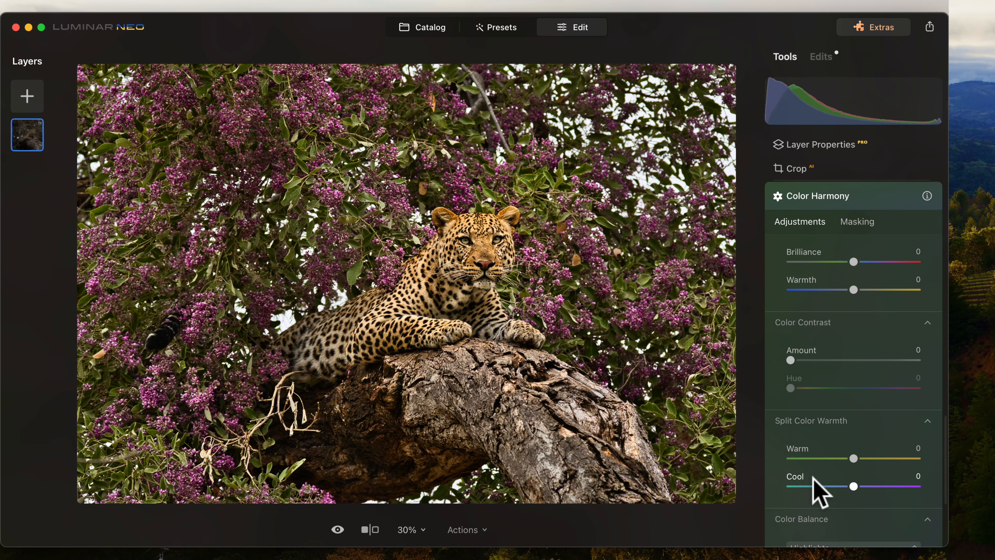
click(854, 224)
click(799, 380)
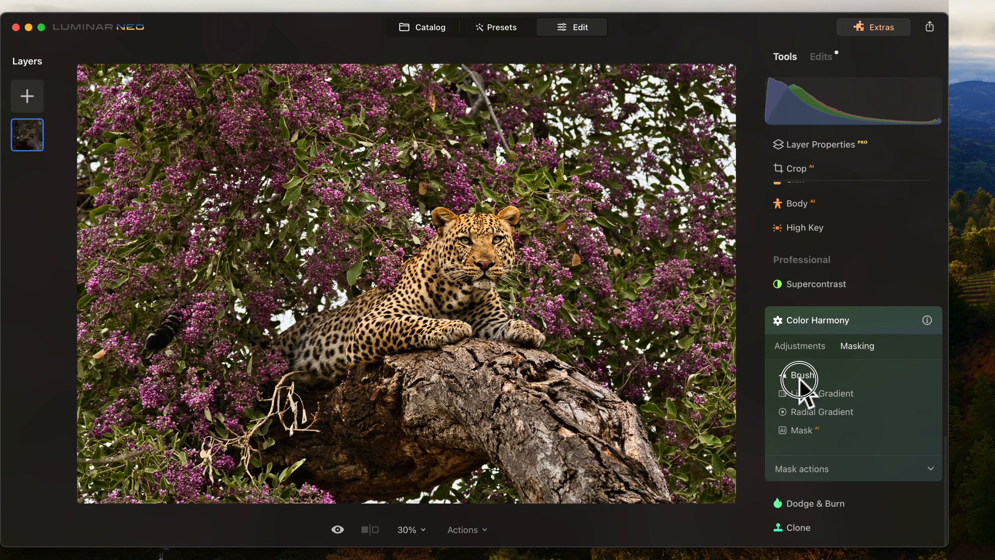
drag(821, 419, 806, 420)
click(457, 257)
mouse_move(458, 257)
mouse_down()
mouse_move(472, 235)
mouse_move(494, 237)
mouse_move(428, 281)
mouse_move(461, 284)
mouse_move(503, 327)
mouse_move(473, 302)
mouse_move(473, 242)
mouse_move(509, 221)
mouse_move(458, 240)
mouse_move(441, 222)
mouse_move(438, 251)
mouse_move(402, 293)
mouse_move(372, 319)
mouse_move(312, 341)
mouse_move(314, 354)
mouse_move(385, 332)
mouse_move(442, 331)
mouse_move(451, 291)
mouse_up()
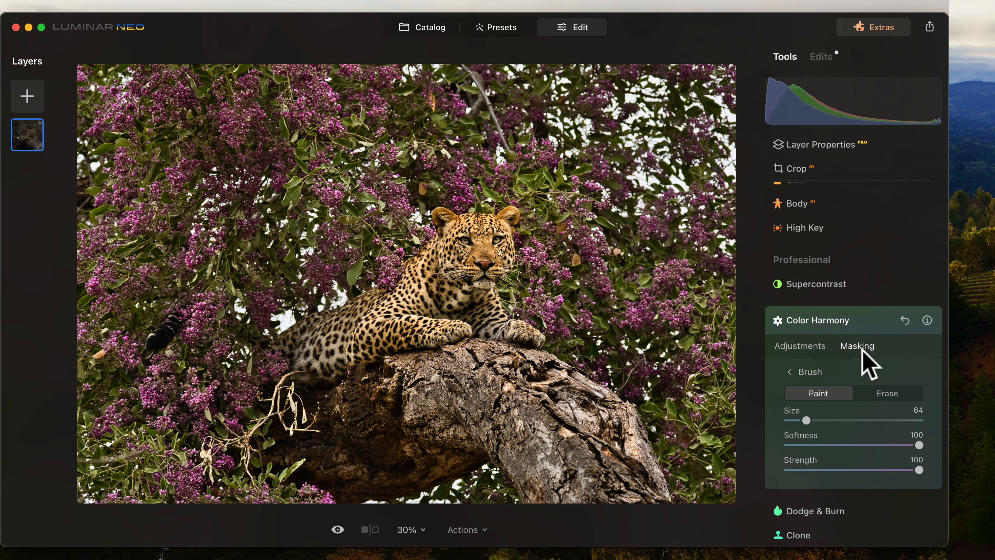
Invert the Color Harmony mask so it covers the background, and show the mask overlay.
click(806, 372)
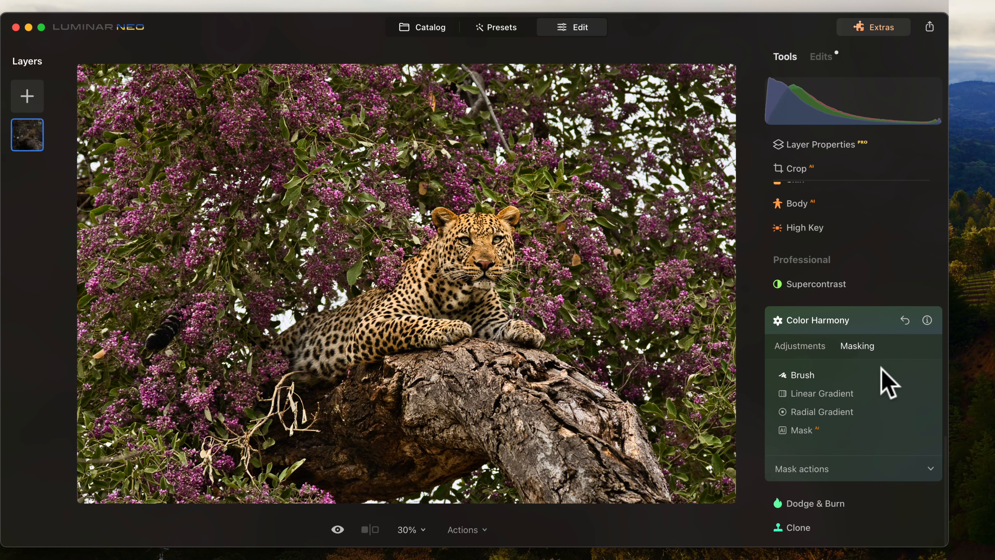
click(858, 467)
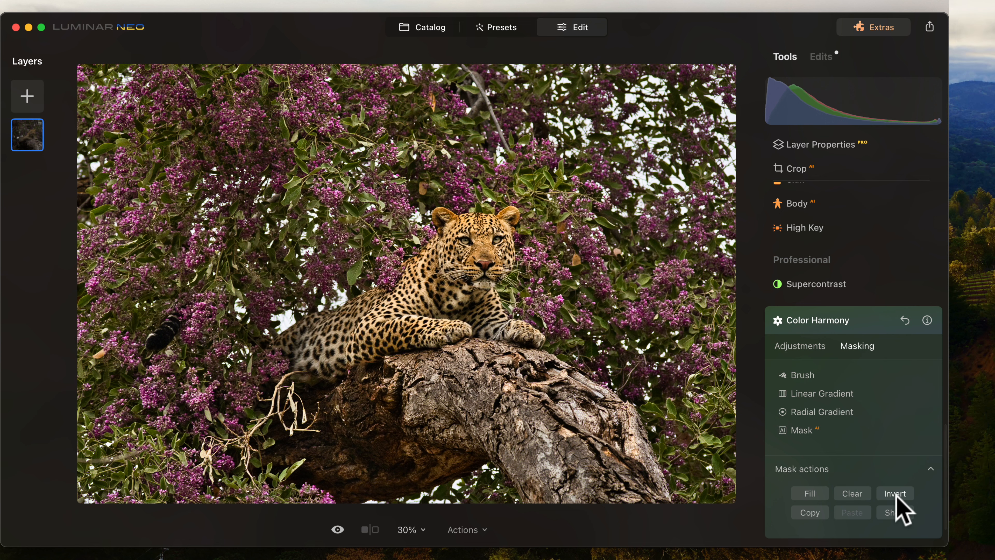
click(897, 513)
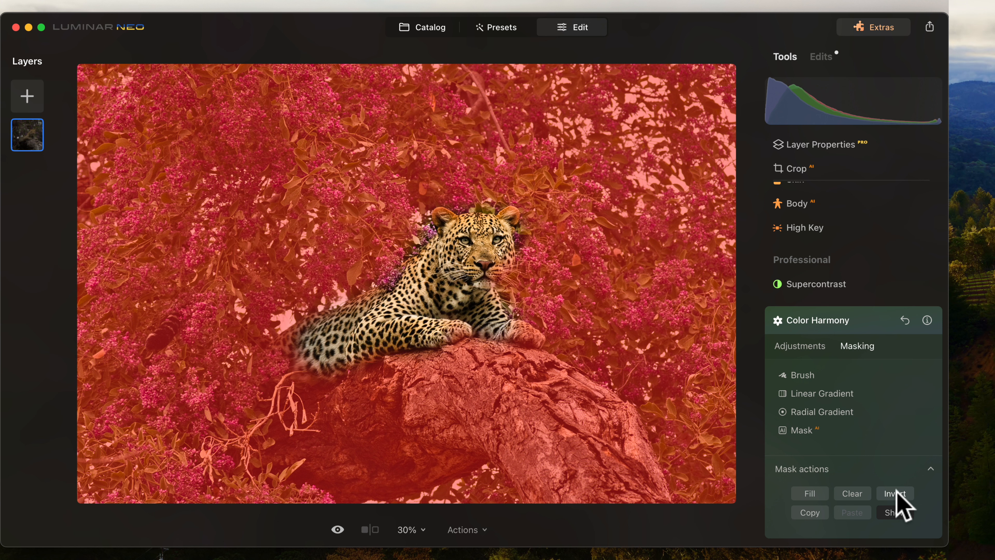
Erase the Color Harmony mask from the leopard's front paws with a brush size of 28.
click(801, 375)
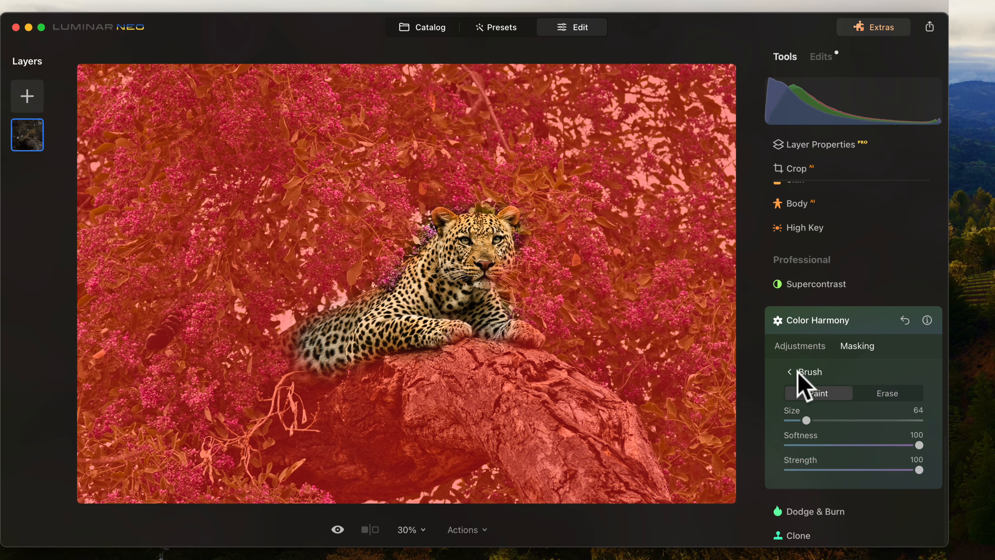
click(880, 395)
drag(806, 421, 794, 420)
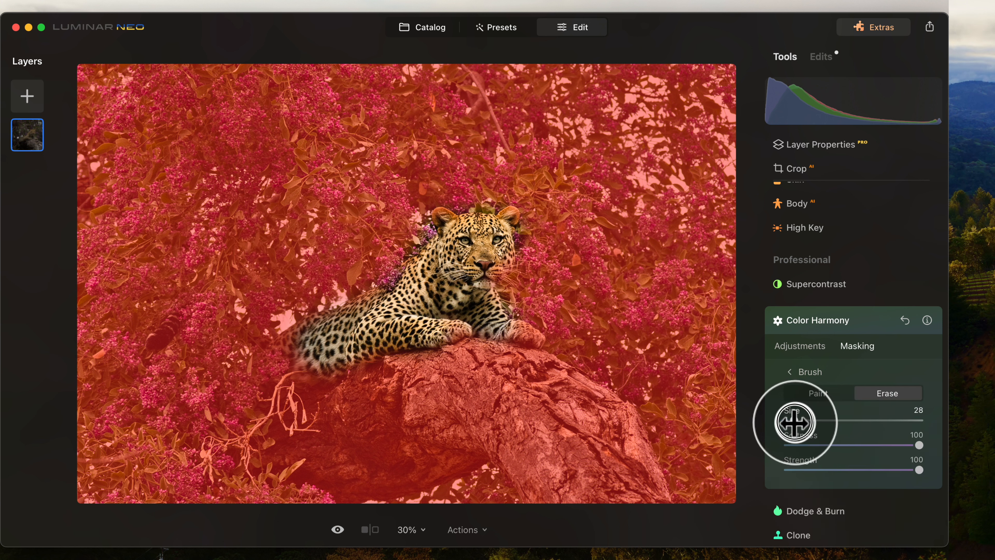
mouse_move(527, 334)
mouse_down()
mouse_move(457, 328)
mouse_move(510, 322)
mouse_move(475, 322)
mouse_up()
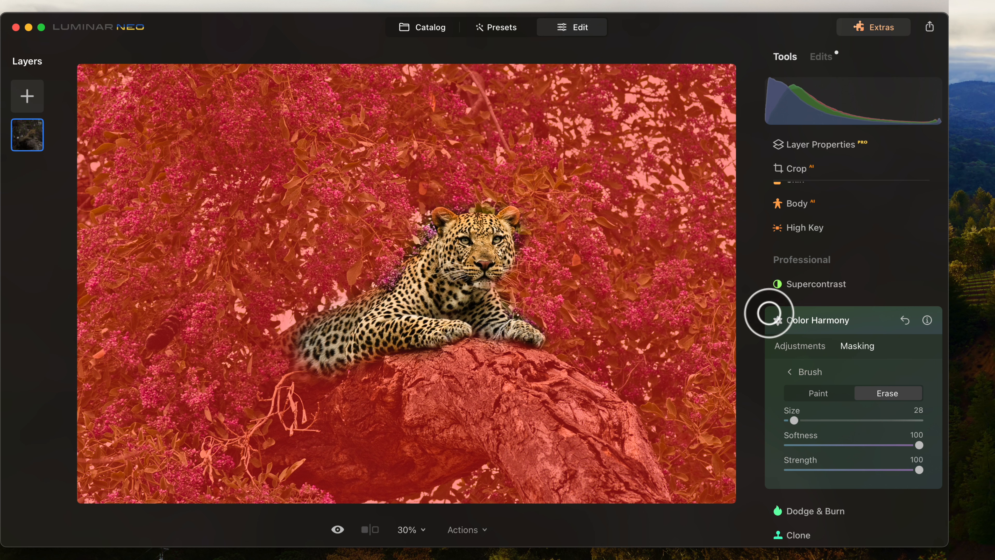
click(792, 372)
Set Color Harmony Warmth to -29 and Color Contrast to Amount 18 and Hue 235 for the masked background.
click(793, 350)
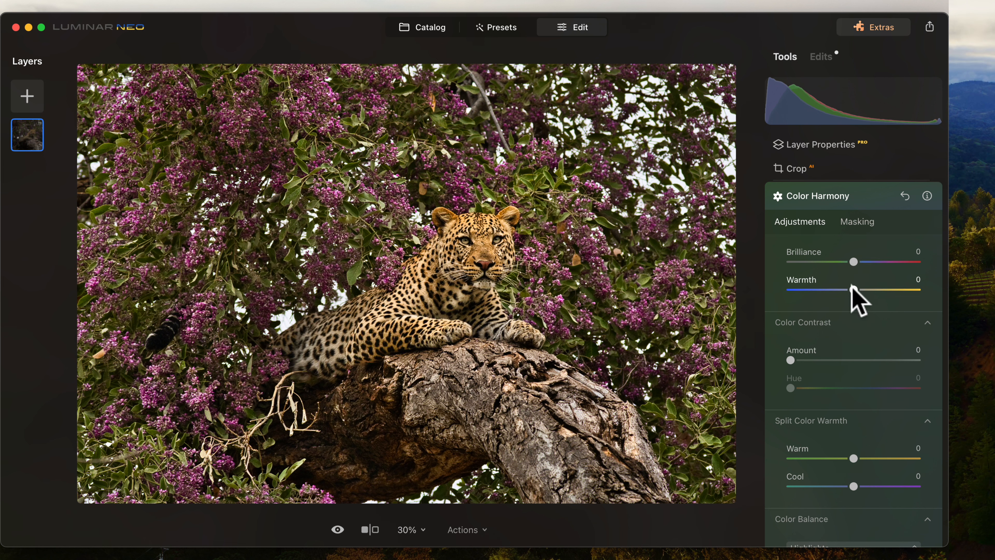
drag(853, 290, 834, 289)
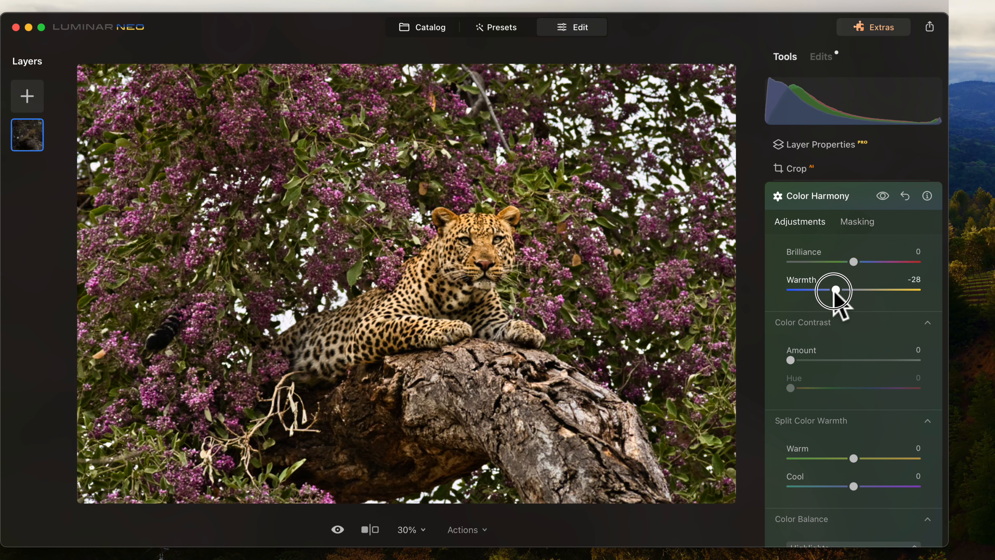
drag(790, 359, 873, 388)
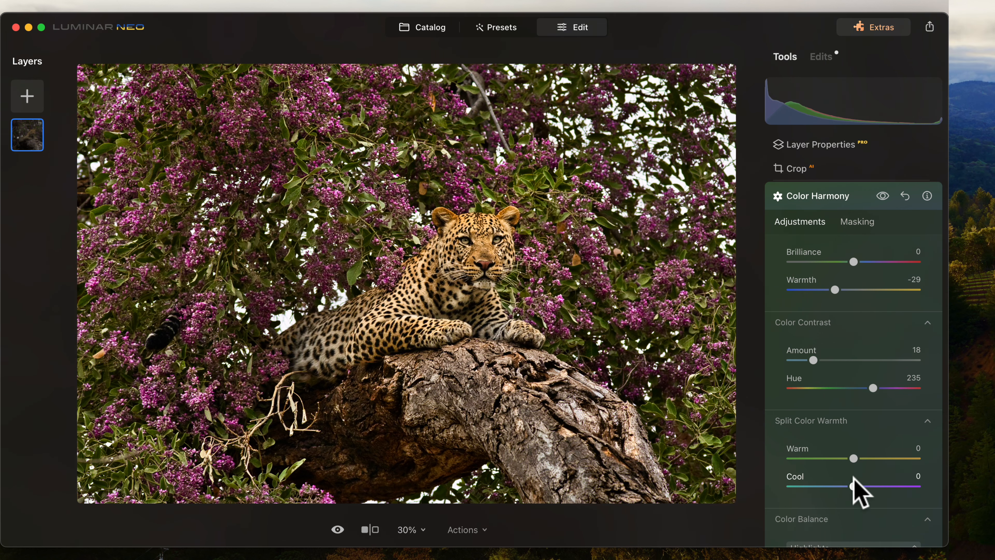
Set the Split Color Warmth of the masked background to Warm -22 and Cool 23.
drag(853, 486, 838, 458)
click(854, 459)
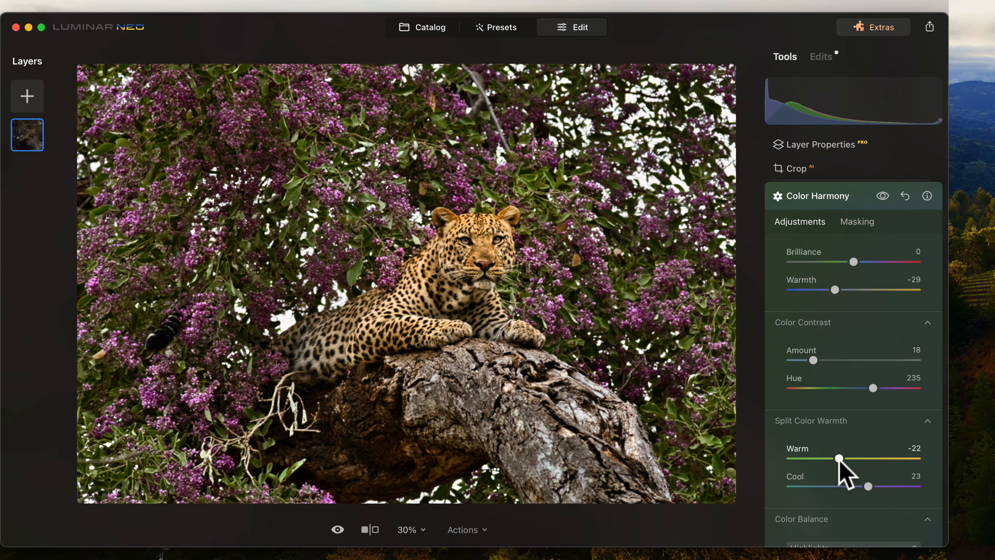
Set the Color Balance Shadows of the masked background to Magenta-Green 7 and Yellow-Blue 3.
scroll(844, 466, down, 10)
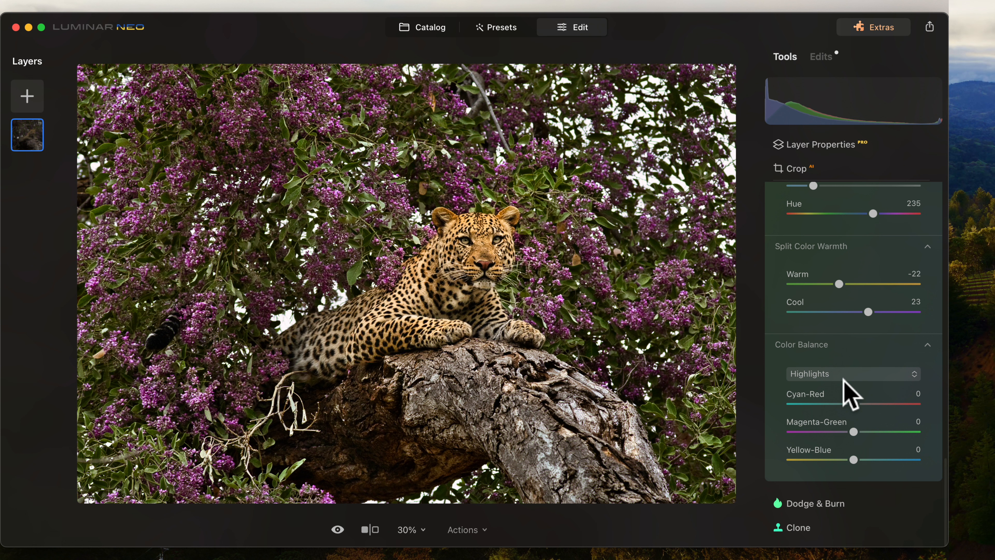
click(843, 377)
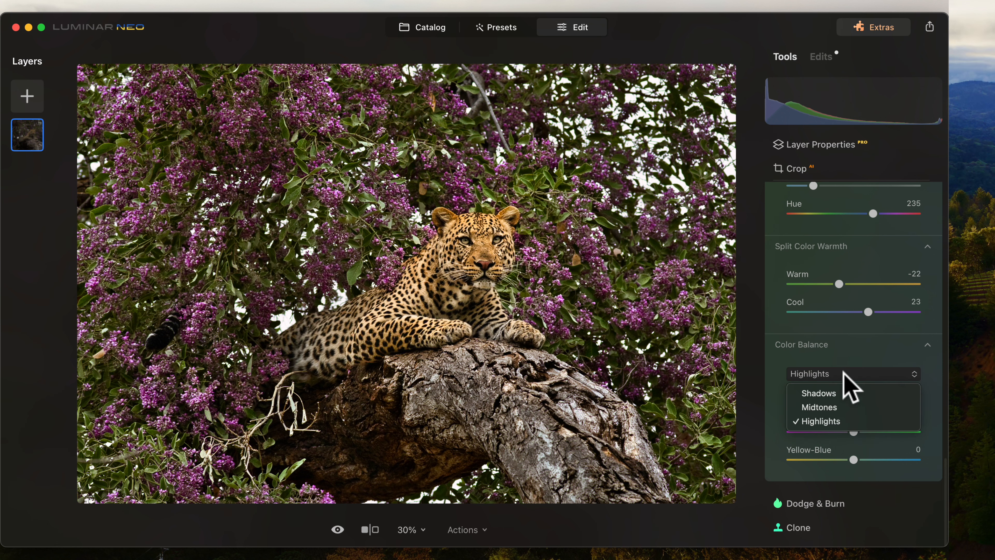
click(840, 393)
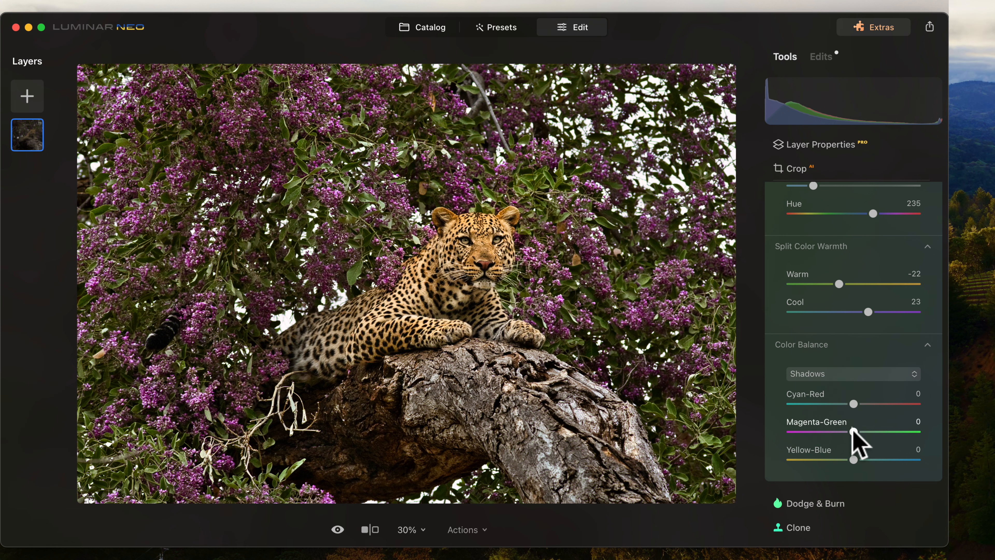
drag(854, 431, 857, 431)
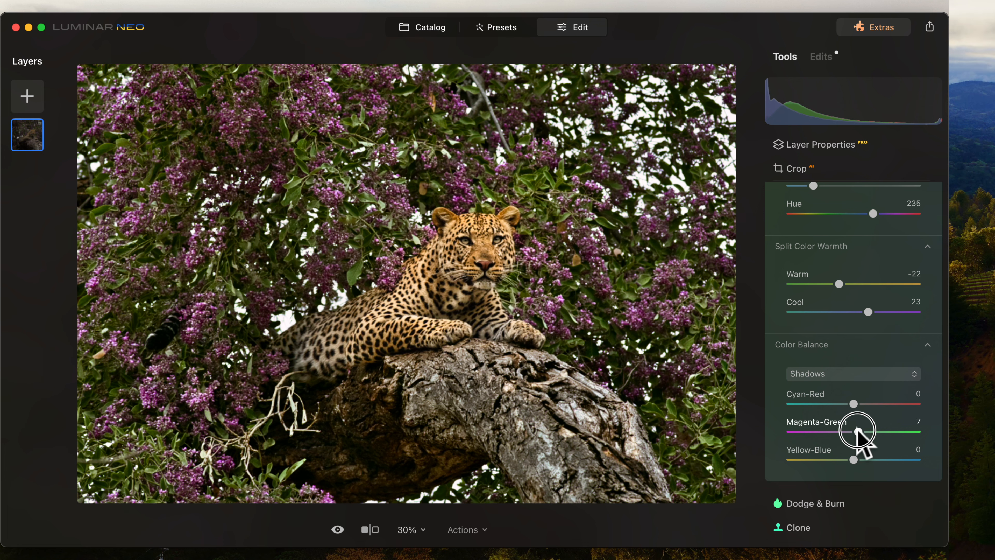
drag(853, 460, 864, 459)
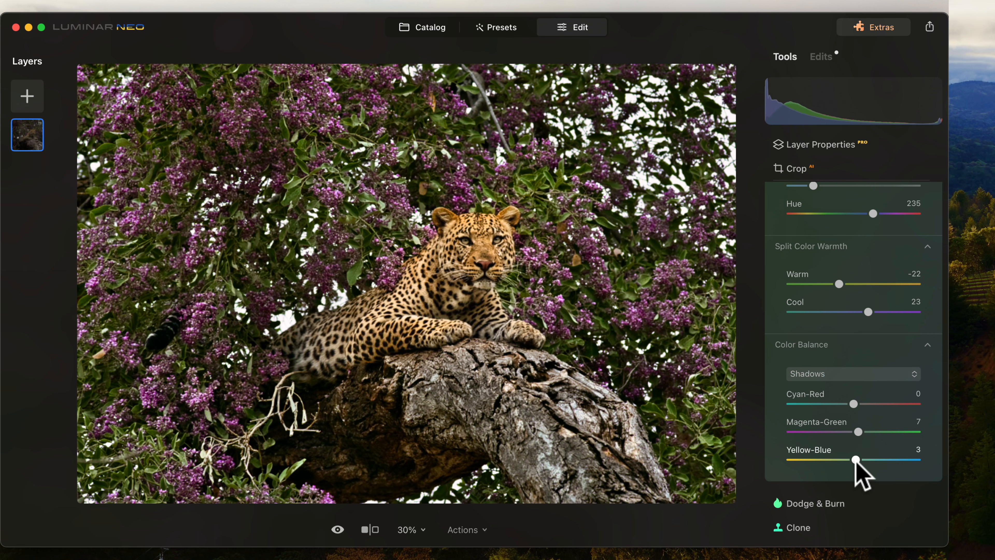
Set the Color Balance Midtones of the masked background to Magenta-Green 6 and Yellow-Blue 16.
click(846, 375)
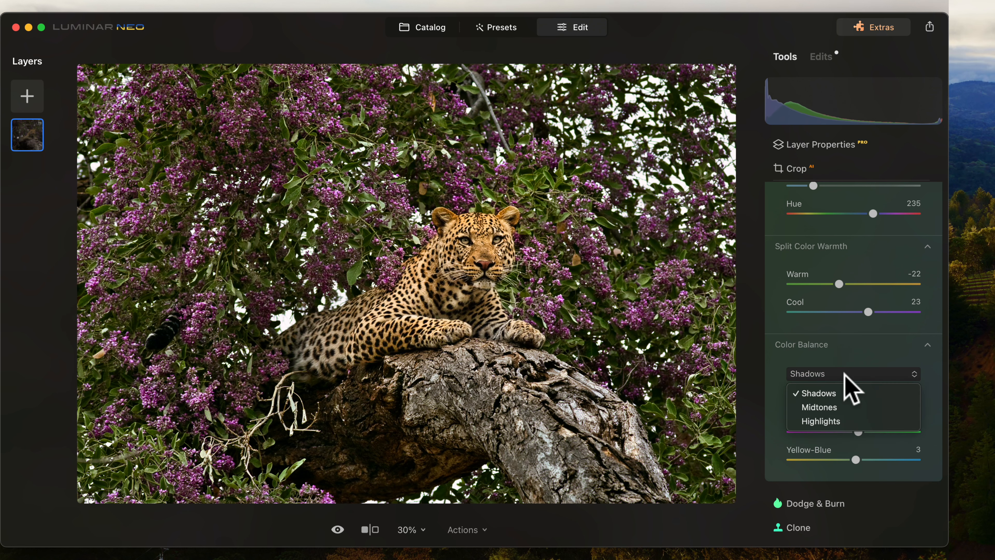
click(831, 409)
drag(853, 430, 855, 460)
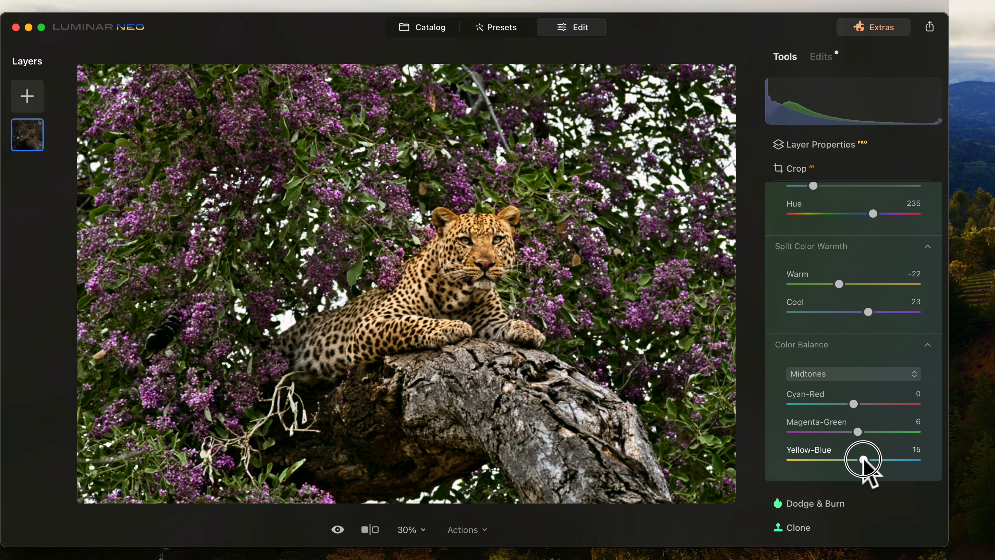
Set the Color Balance Highlights to Magenta-Green 12 and Yellow-Blue 11, and compare the photo with and without Color Harmony.
click(857, 374)
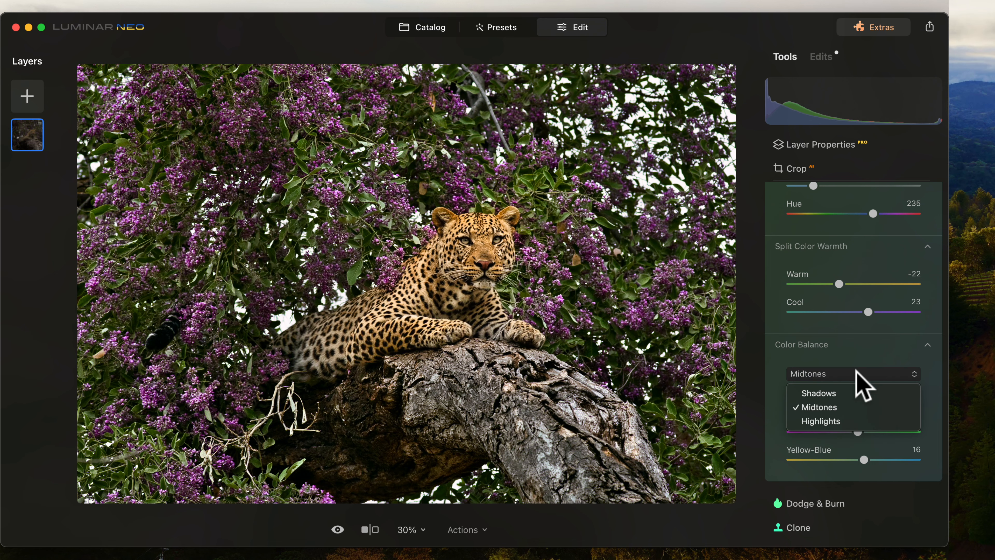
click(827, 421)
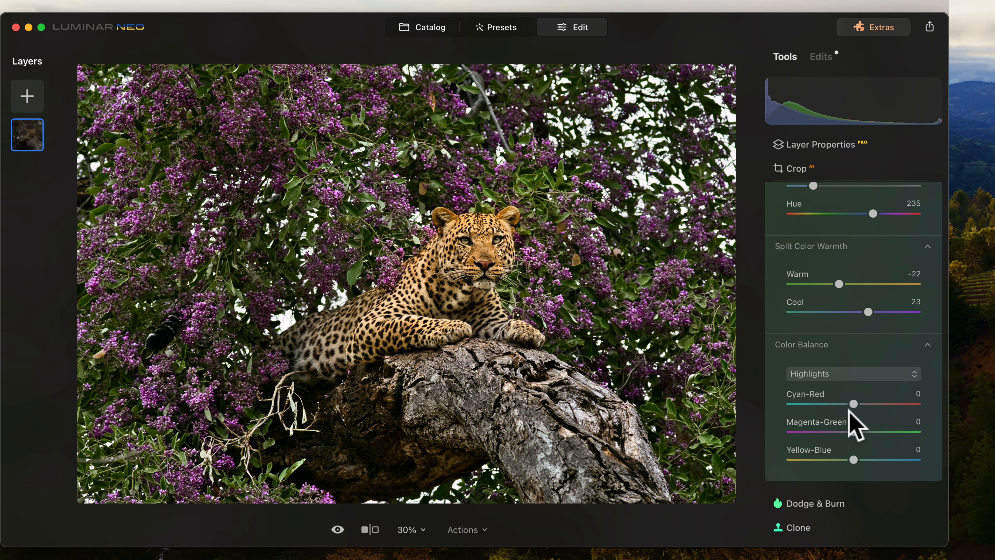
drag(854, 431, 856, 431)
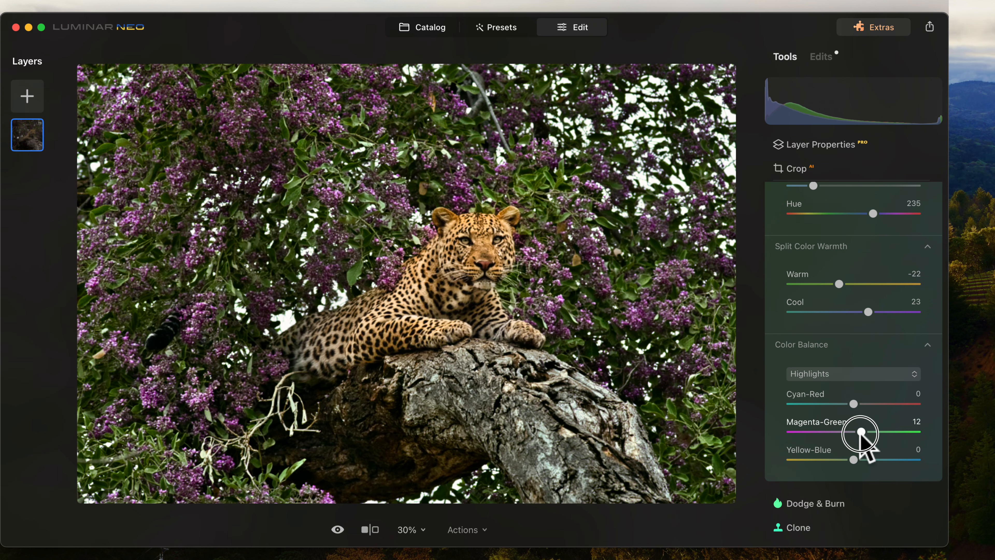
drag(854, 460, 856, 459)
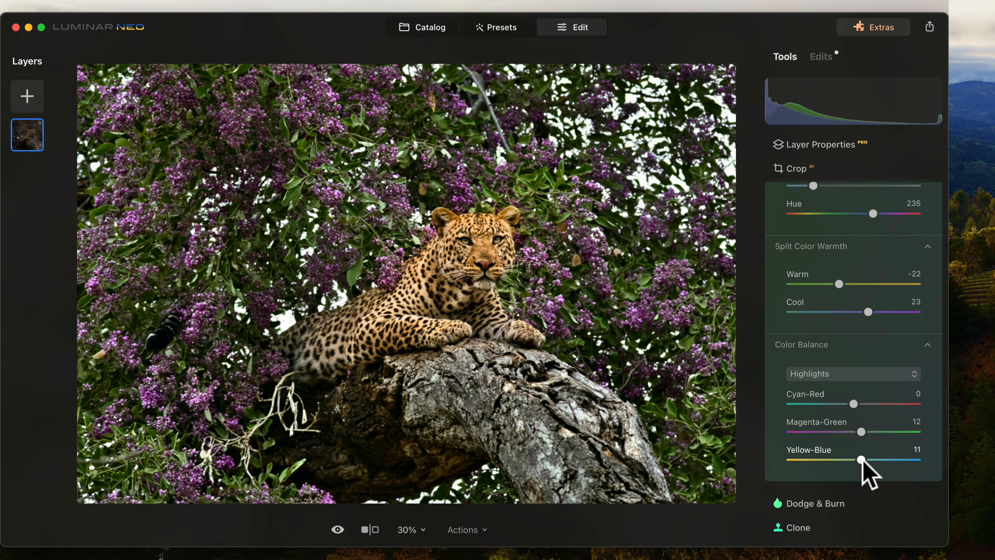
scroll(862, 397, up, 5)
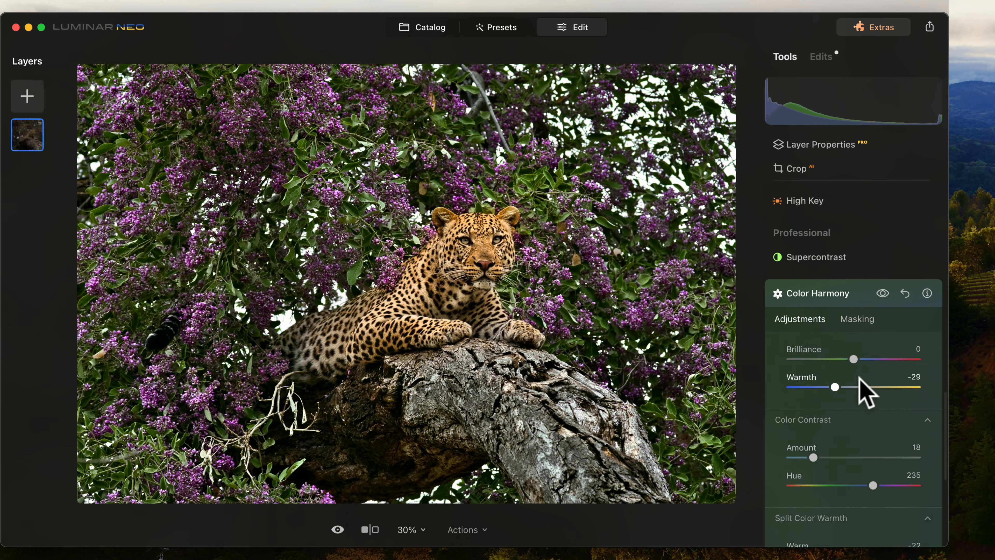
scroll(860, 379, up, 2)
click(885, 320)
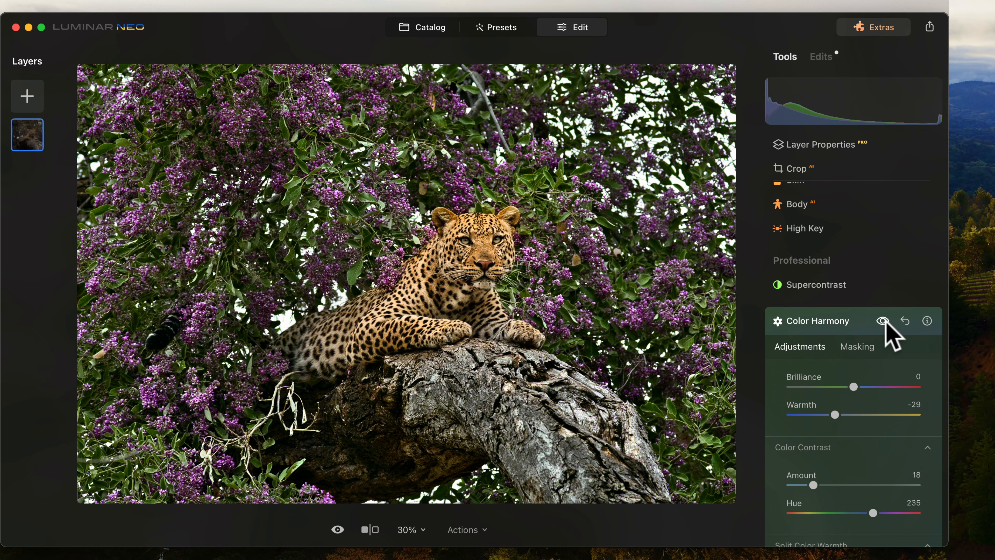
Erase the Color Harmony mask from the tree trunk below the leopard with a brush size of 76.
click(866, 349)
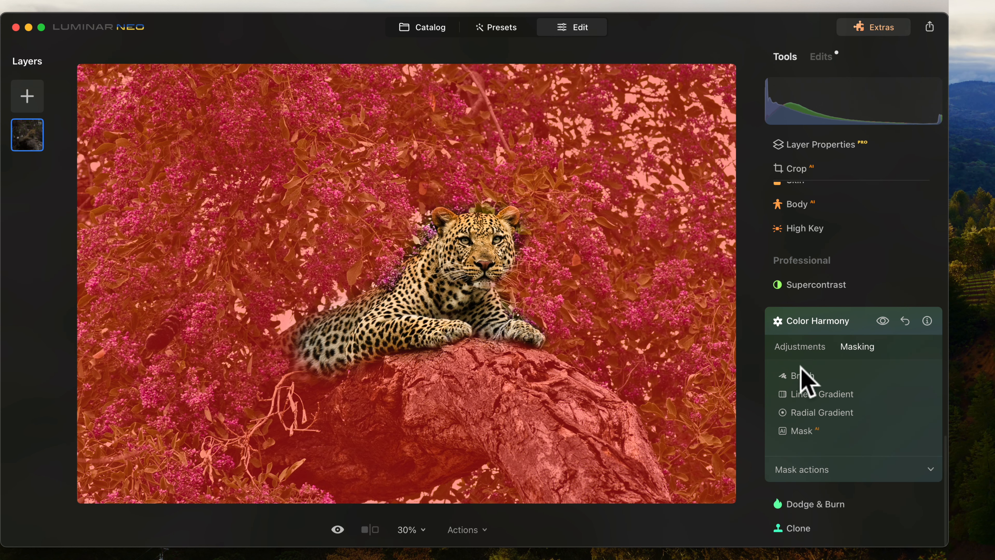
click(801, 377)
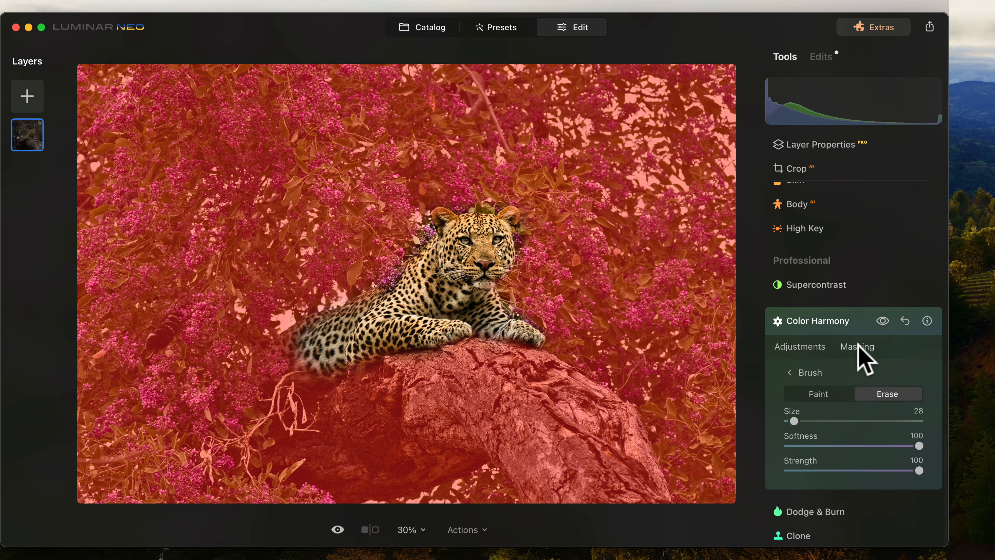
click(799, 372)
click(798, 386)
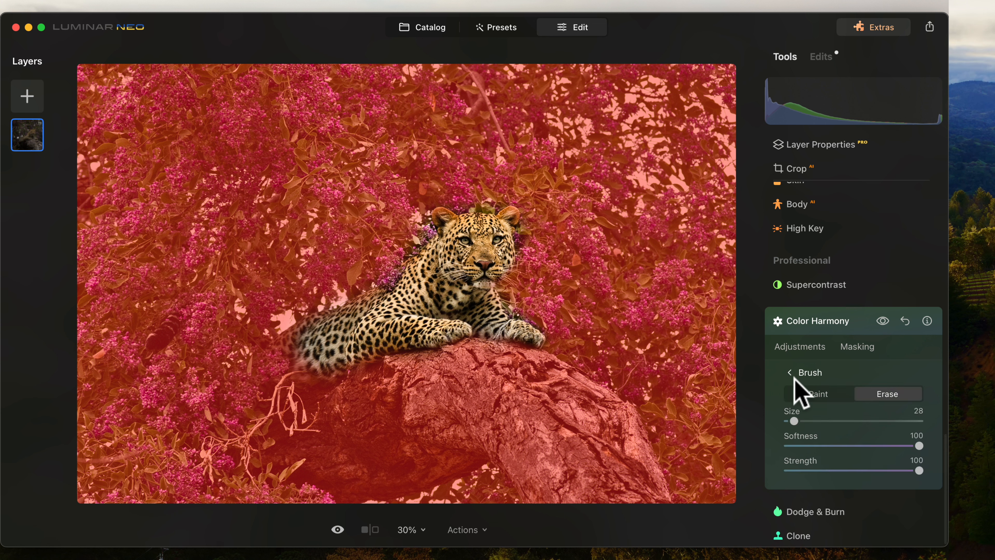
click(888, 393)
drag(795, 421, 810, 421)
mouse_move(362, 414)
mouse_down()
mouse_move(429, 374)
mouse_move(529, 377)
mouse_move(592, 408)
mouse_move(596, 445)
mouse_move(595, 415)
mouse_move(635, 504)
mouse_move(579, 489)
mouse_move(499, 418)
mouse_move(450, 425)
mouse_move(397, 454)
mouse_move(298, 456)
mouse_move(384, 378)
mouse_move(332, 384)
mouse_move(498, 360)
mouse_move(538, 374)
mouse_move(596, 471)
mouse_move(537, 435)
mouse_move(466, 419)
mouse_move(342, 440)
mouse_move(490, 388)
mouse_move(538, 411)
mouse_move(525, 442)
mouse_move(556, 497)
mouse_move(497, 429)
mouse_move(556, 488)
mouse_move(603, 430)
mouse_move(590, 399)
mouse_move(646, 492)
mouse_move(569, 405)
mouse_up()
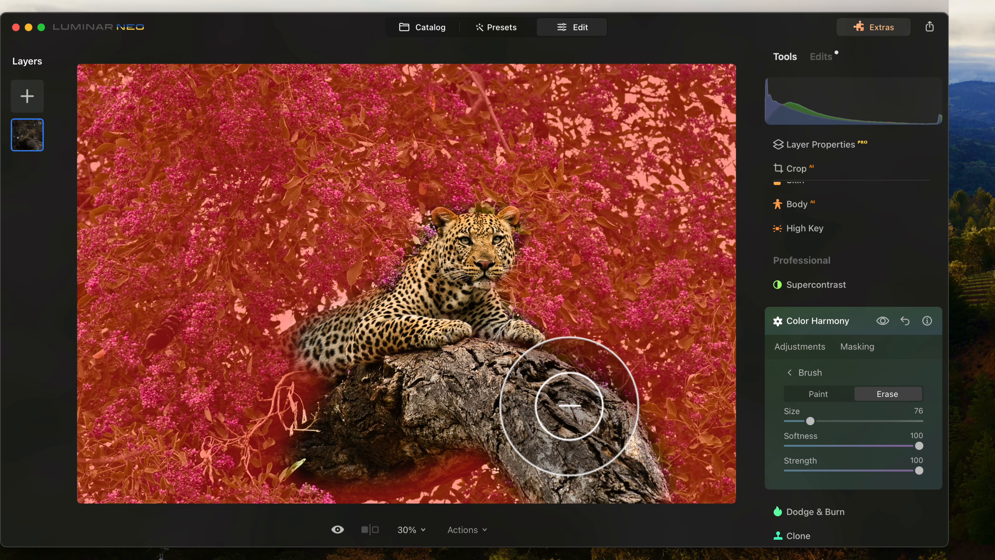
mouse_move(569, 405)
mouse_down()
mouse_move(507, 355)
mouse_move(440, 355)
mouse_move(457, 406)
mouse_up()
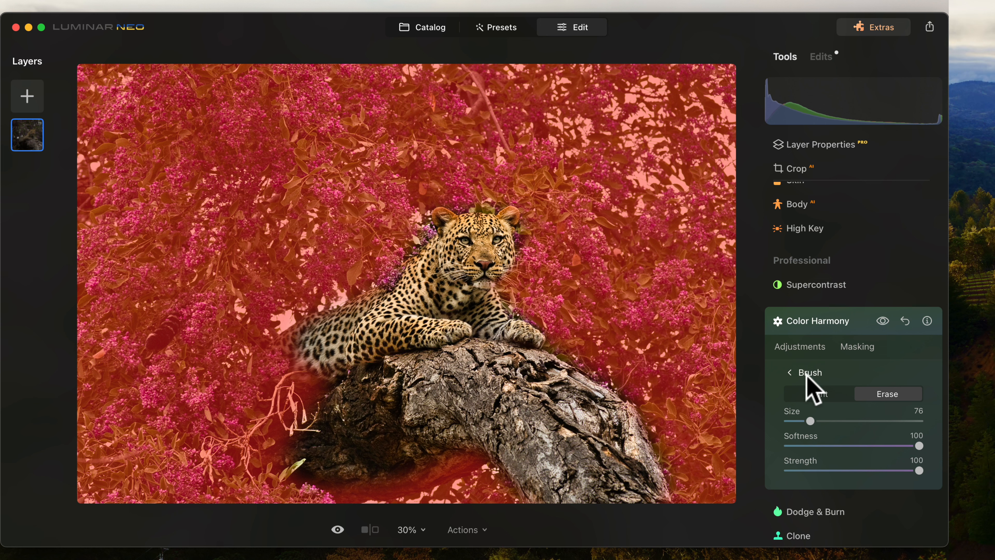
Preview the photo with and without the Color Harmony adjustments, and close the tool.
click(809, 348)
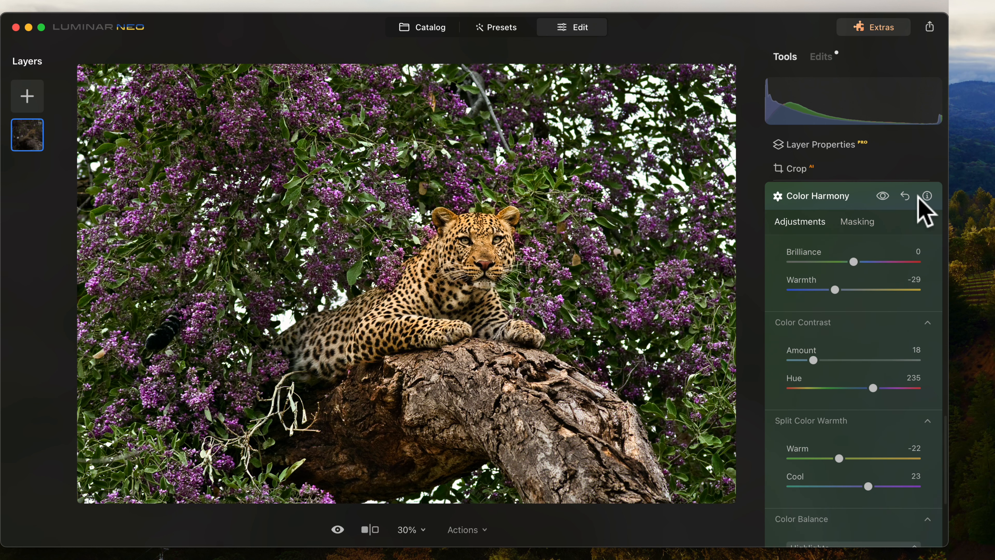
click(883, 195)
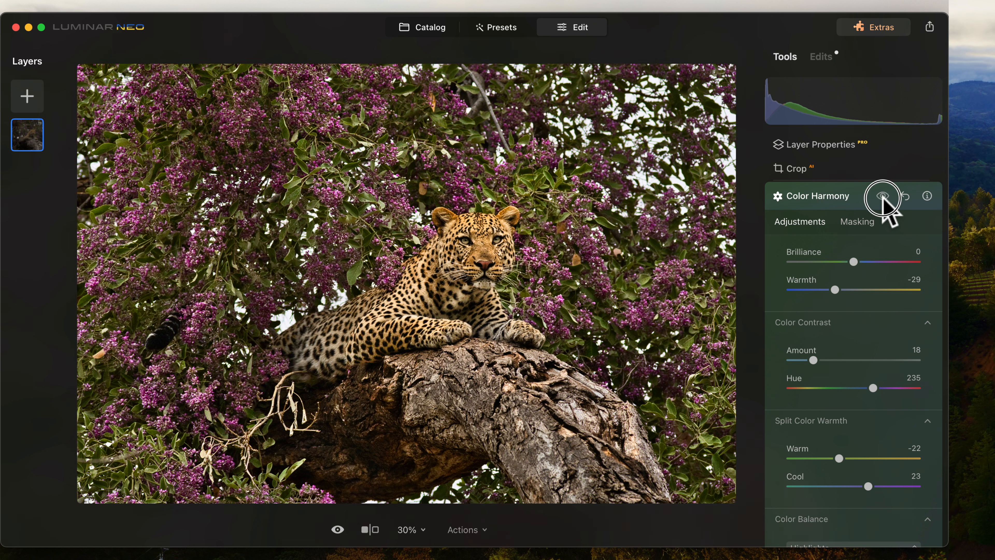
click(883, 196)
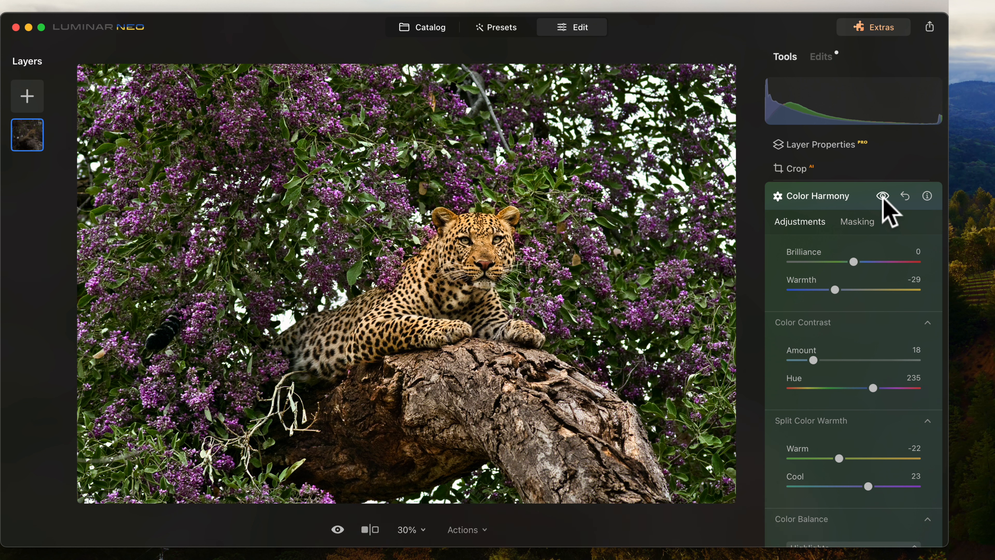
click(826, 197)
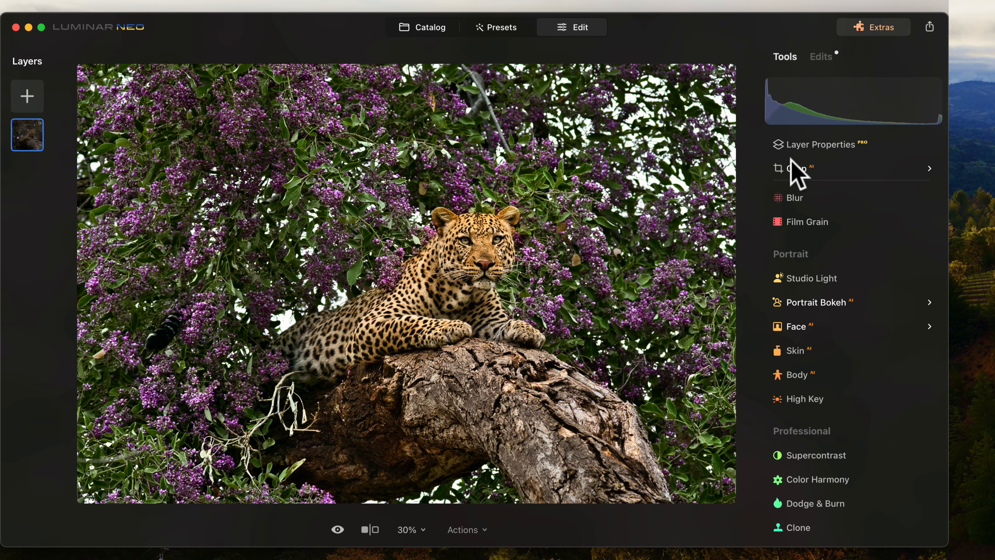
Crop the photo at the Original ratio, trimming its upper and right edges to bring the leopard closer.
scroll(806, 241, up, 15)
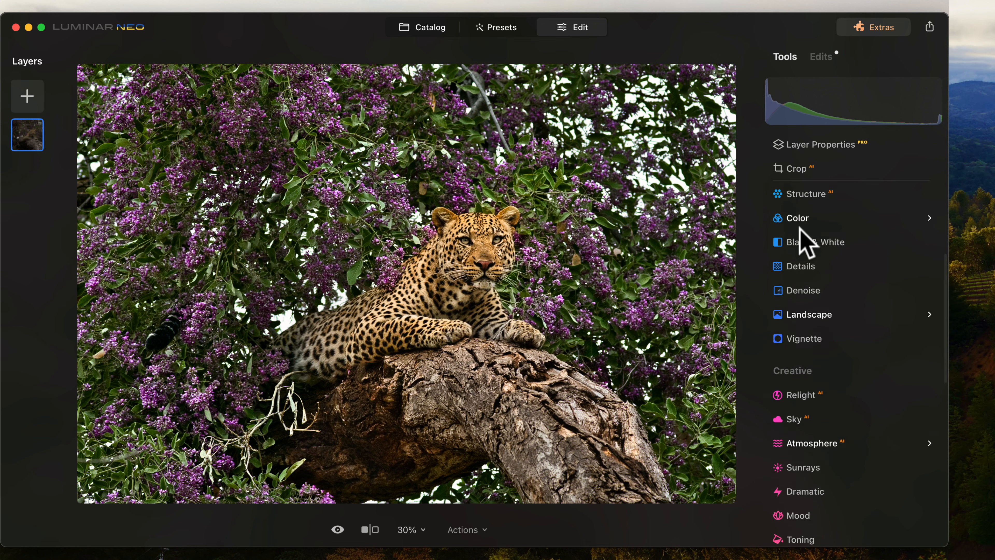
click(797, 172)
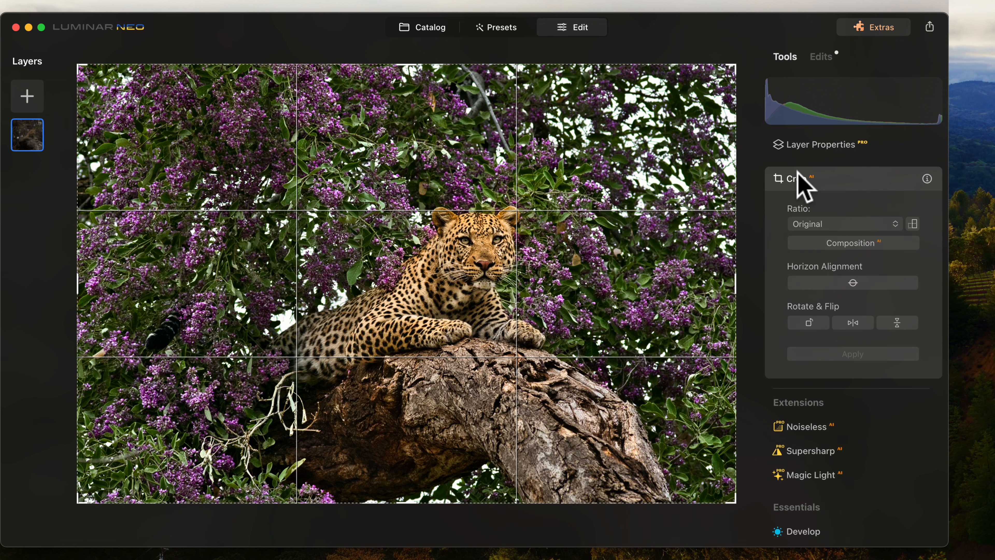
drag(737, 64, 676, 106)
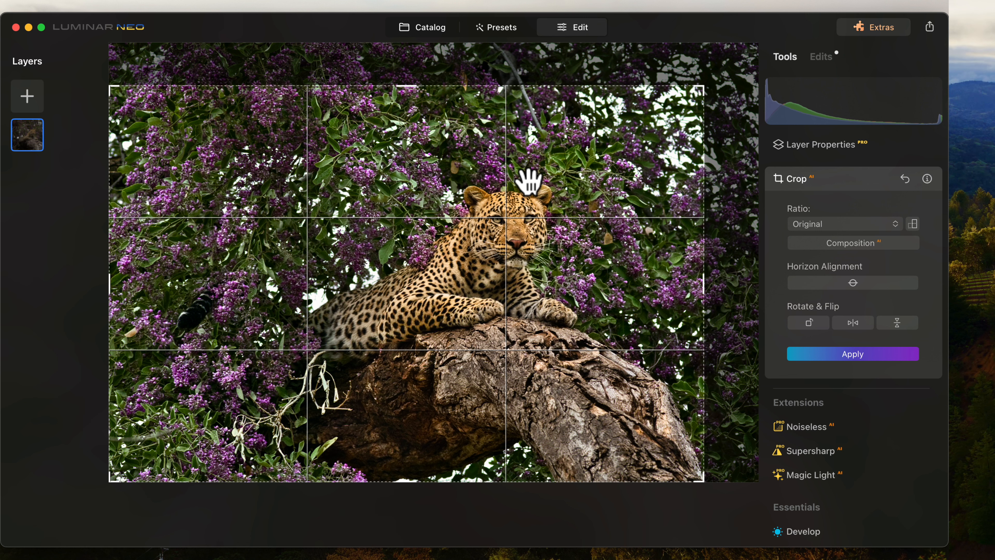
click(840, 354)
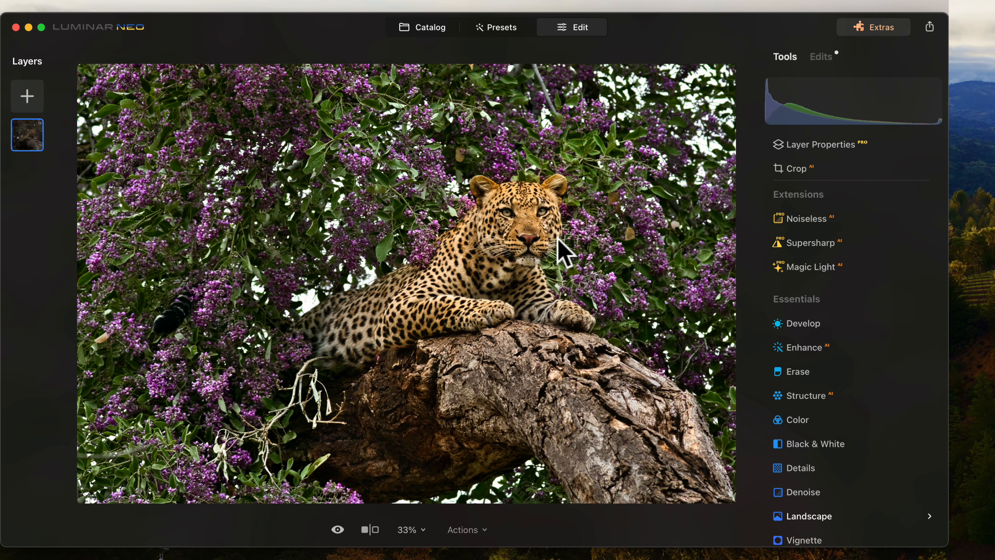
Open Dodge & Burn and choose the Lighten brush with a size of 36.
scroll(838, 212, up, 2)
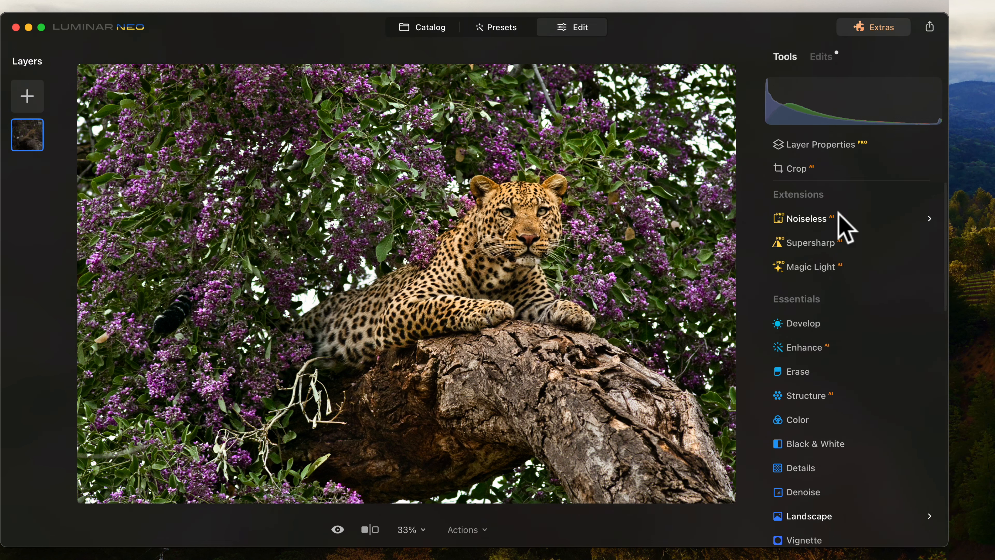
scroll(847, 227, down, 10)
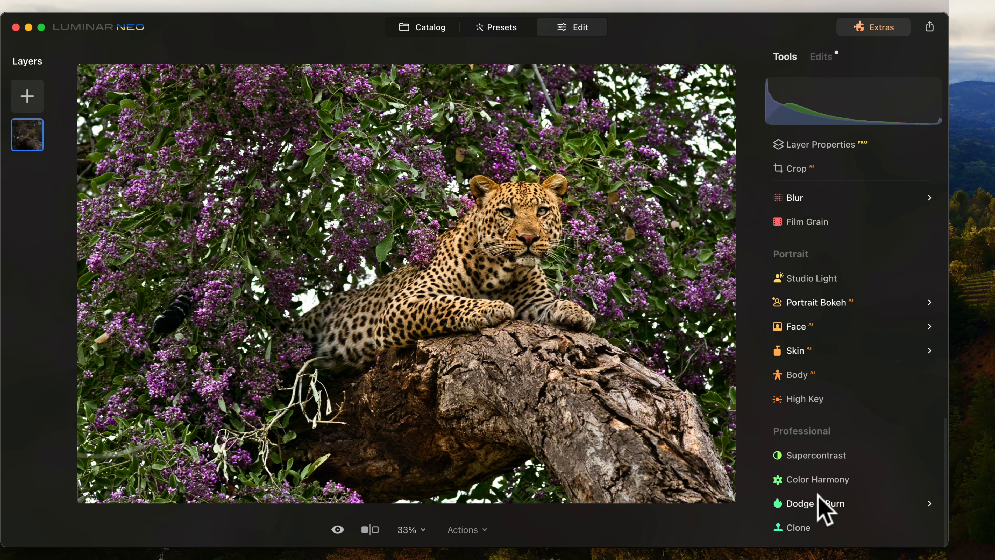
click(814, 503)
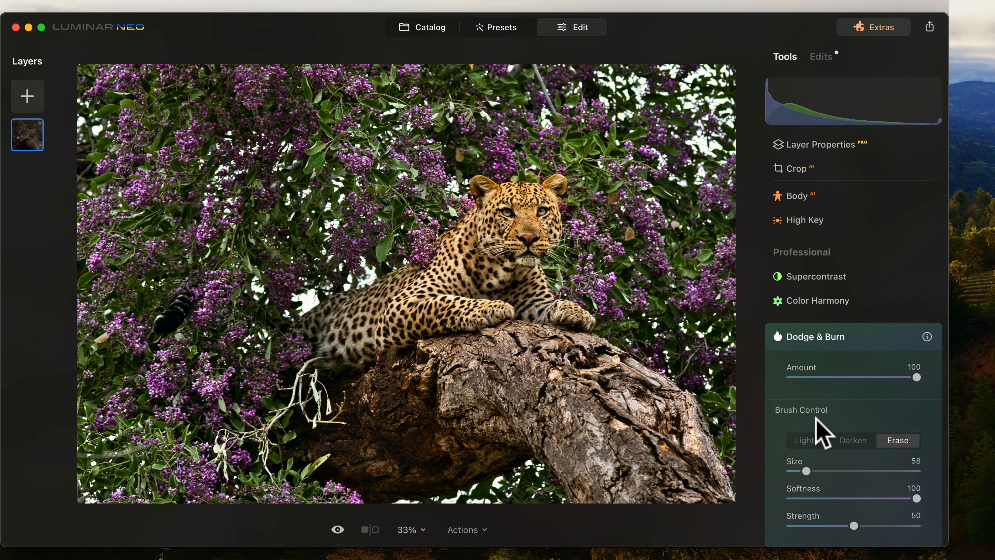
click(815, 441)
drag(806, 474, 800, 473)
At 100% zoom, lighten both of the leopard's eyes with a Dodge & Burn brush size of 19.
click(486, 530)
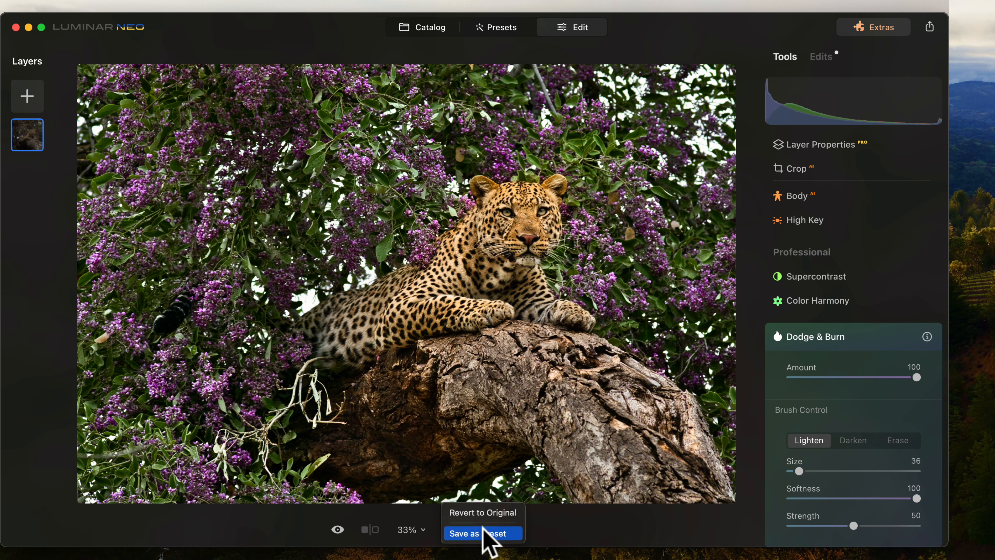
click(411, 529)
click(412, 530)
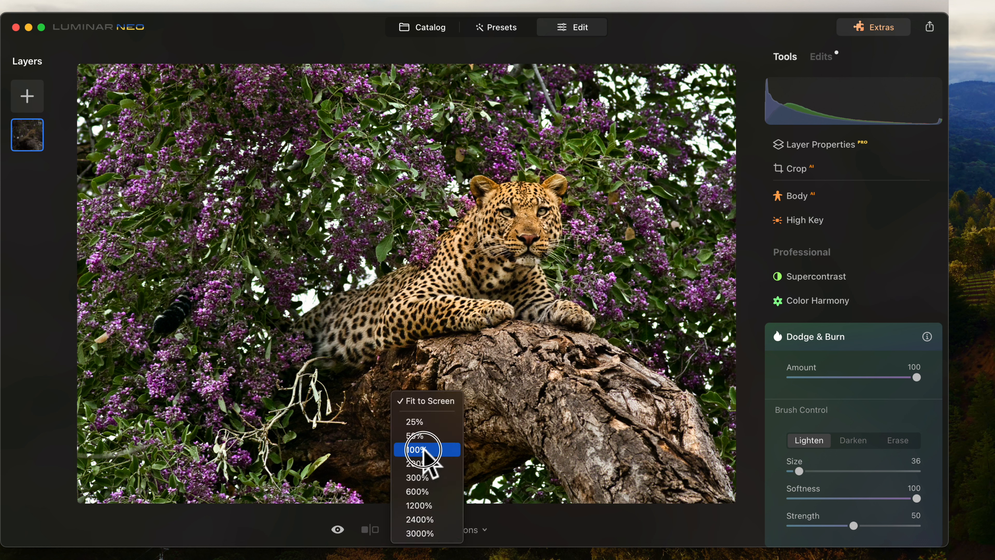
click(416, 450)
scroll(595, 263, up, 5)
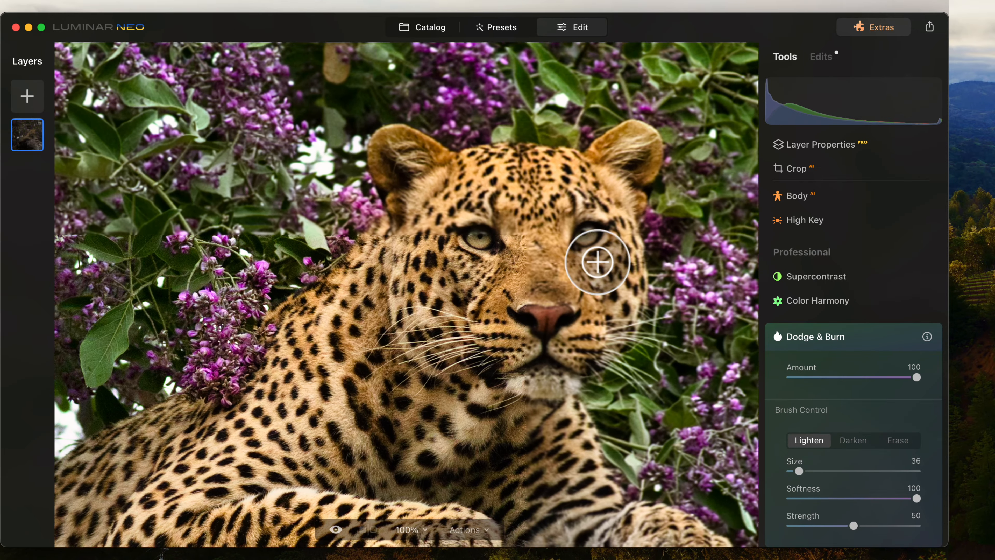
scroll(598, 262, up, 2)
scroll(597, 262, right, 2)
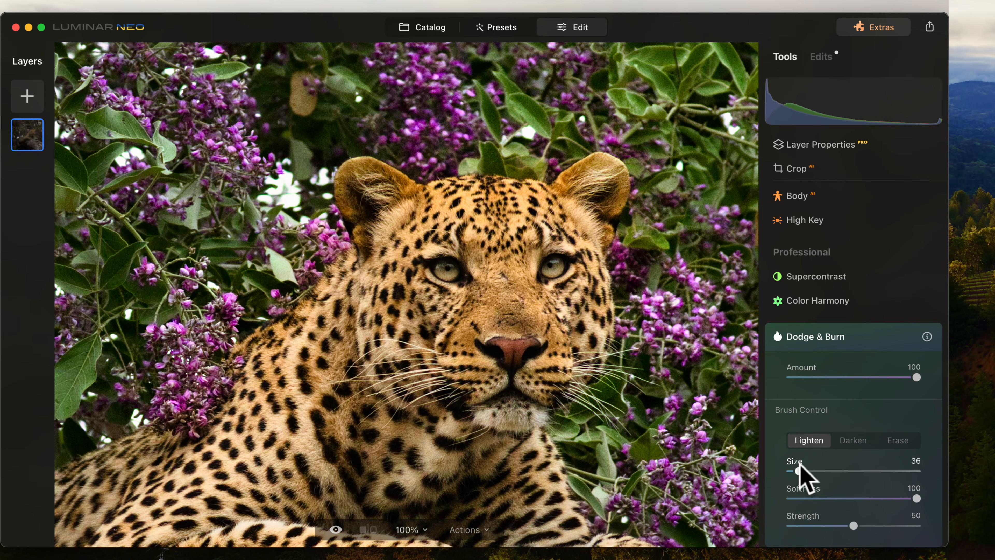
drag(798, 470, 793, 471)
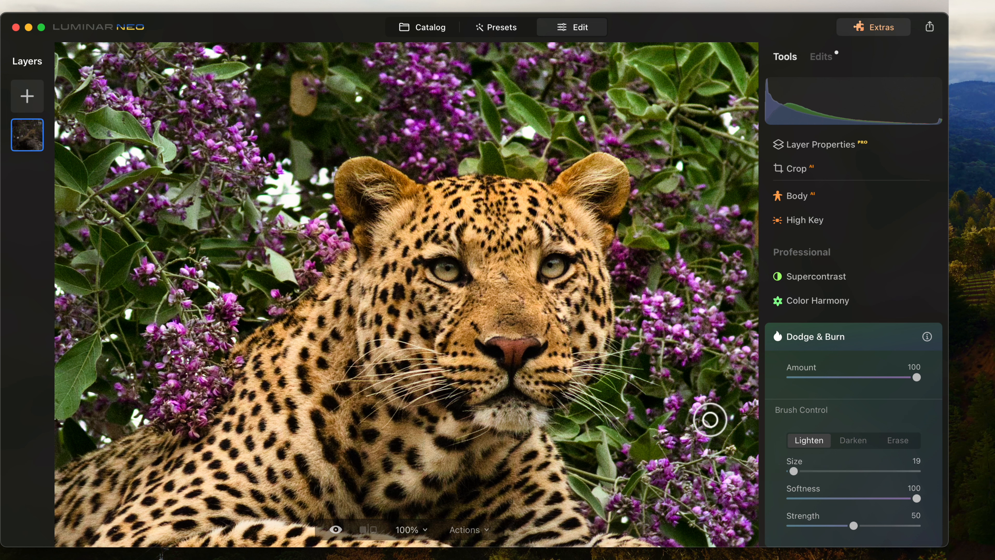
mouse_move(548, 269)
mouse_down()
mouse_move(559, 262)
mouse_move(548, 264)
mouse_up()
drag(457, 273, 435, 269)
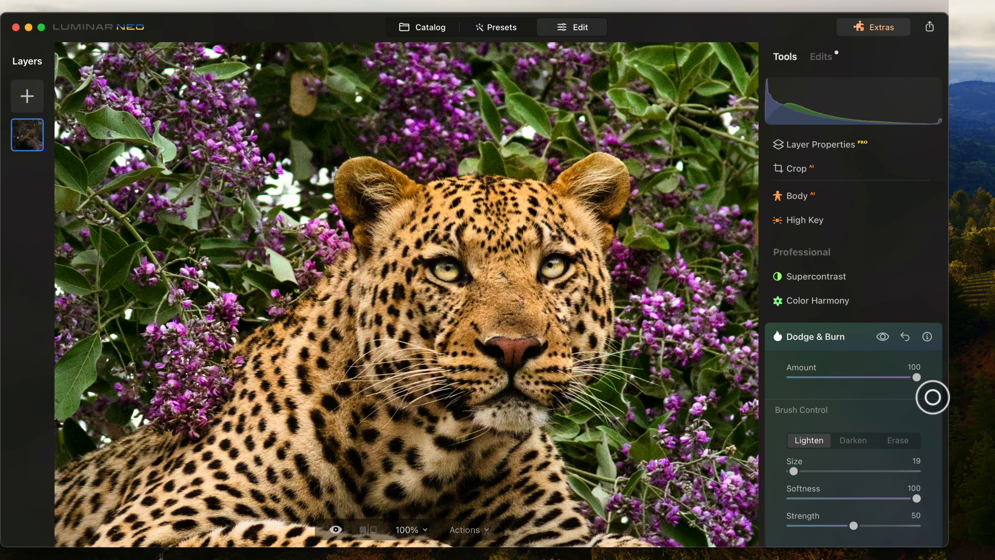
Reduce the Dodge & Burn amount to 62, preview the photo with and without the effect, and close the tool.
drag(916, 377, 869, 377)
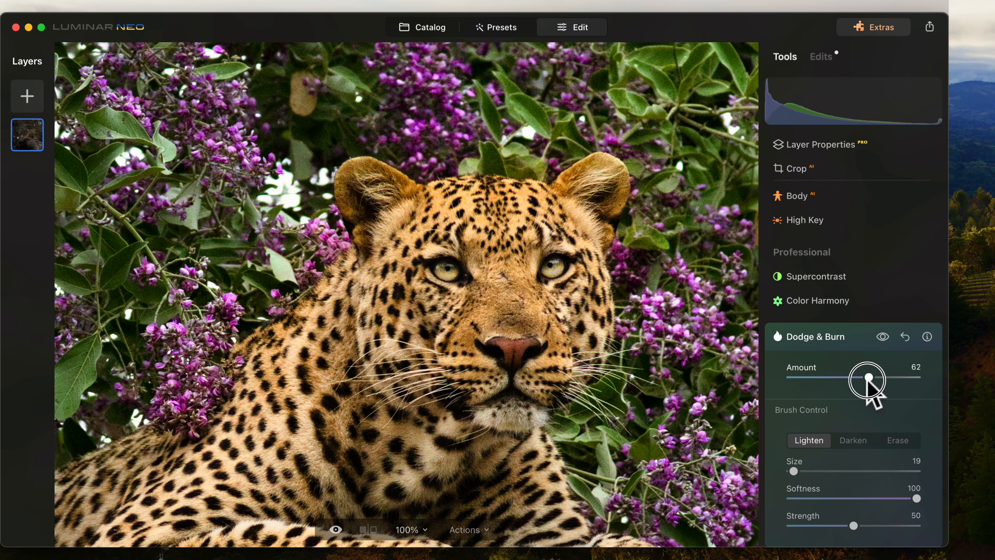
click(881, 336)
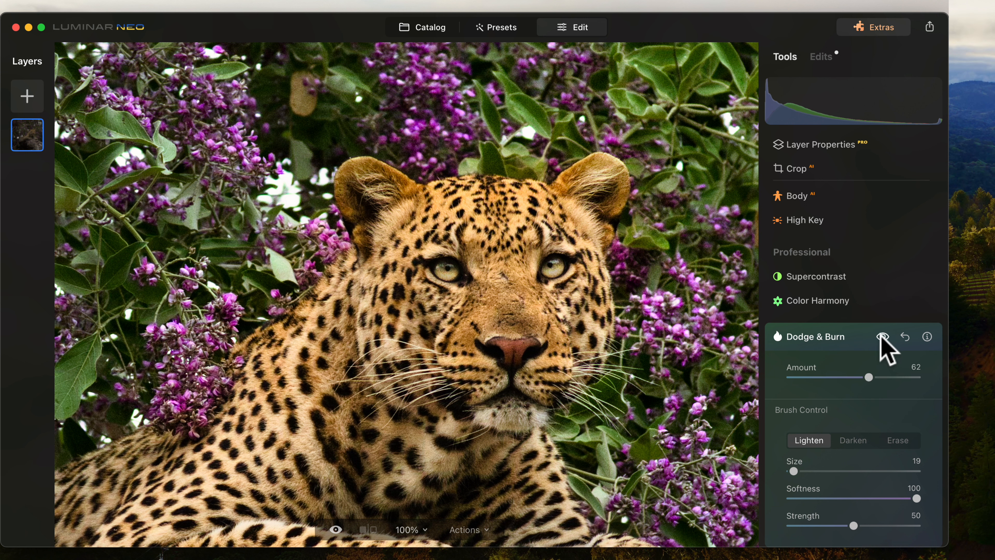
click(845, 336)
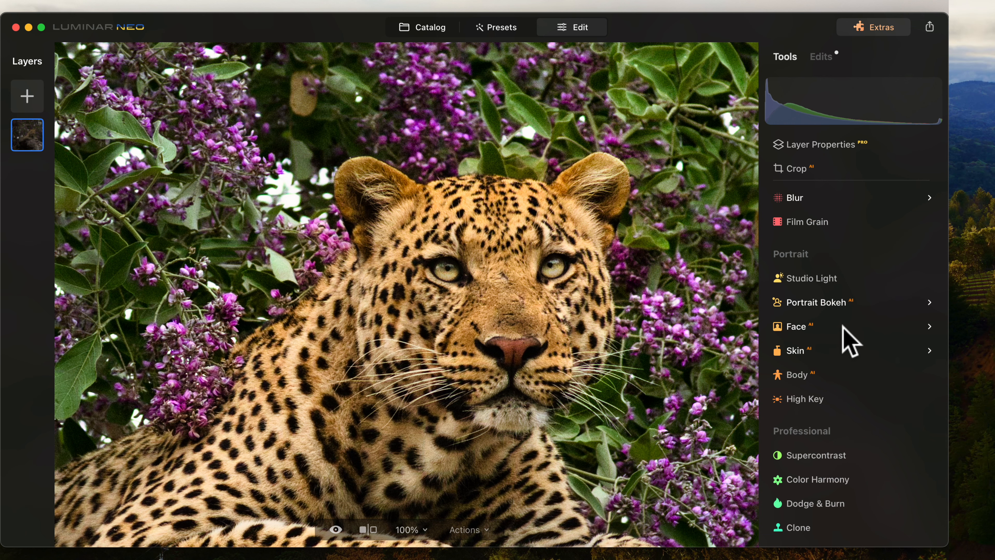
scroll(826, 260, up, 2)
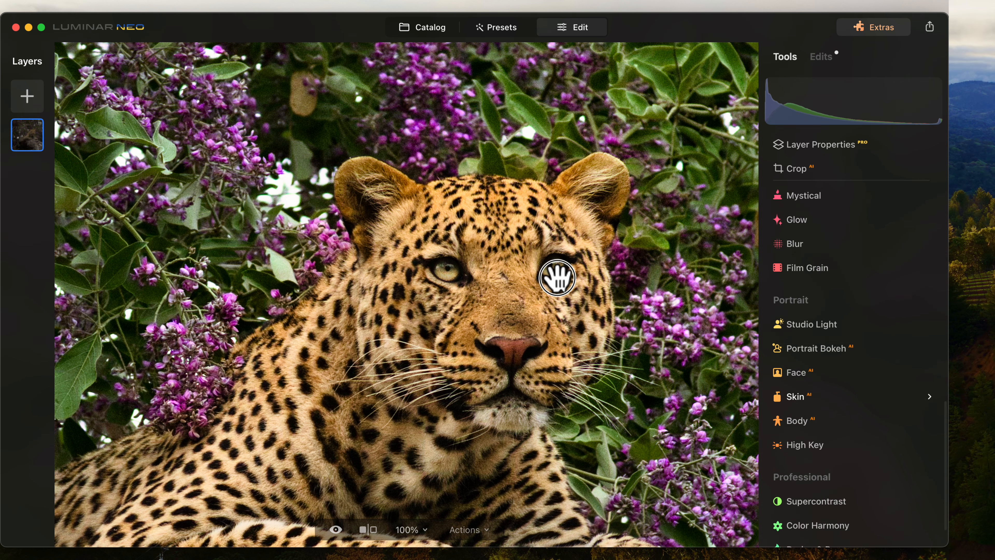
View the whole photo and compare the original with the edit by sweeping the before/after divider across it.
click(557, 278)
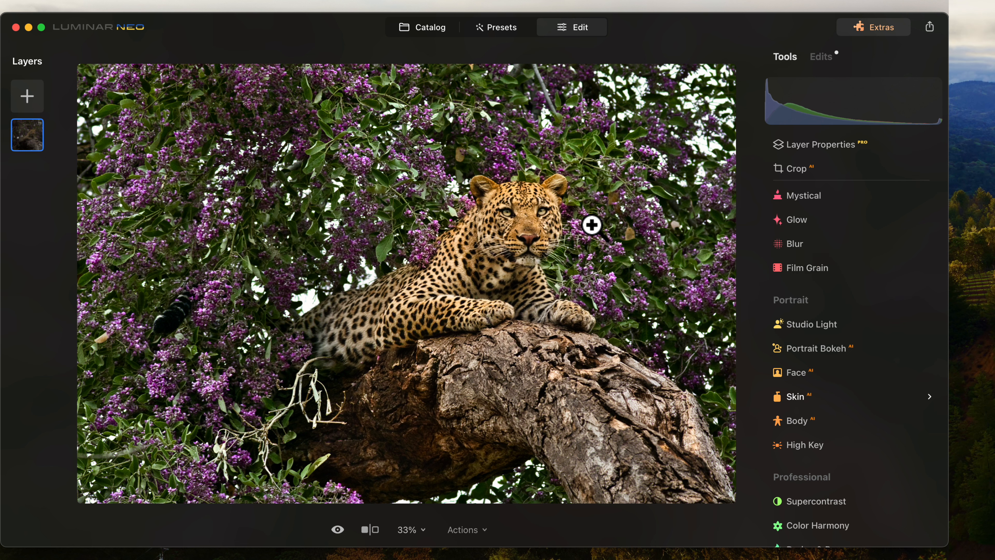
click(369, 529)
drag(406, 345, 614, 345)
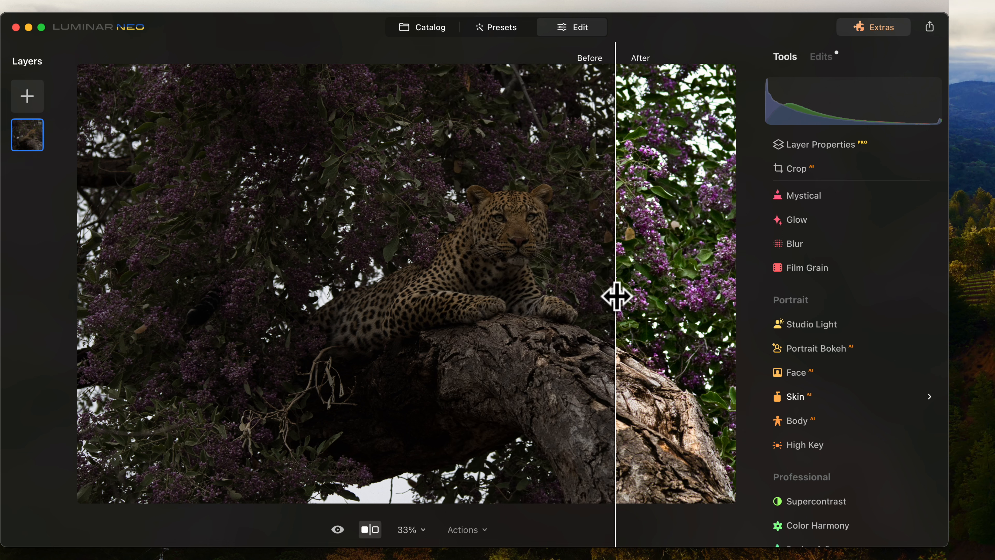
drag(617, 296, 83, 338)
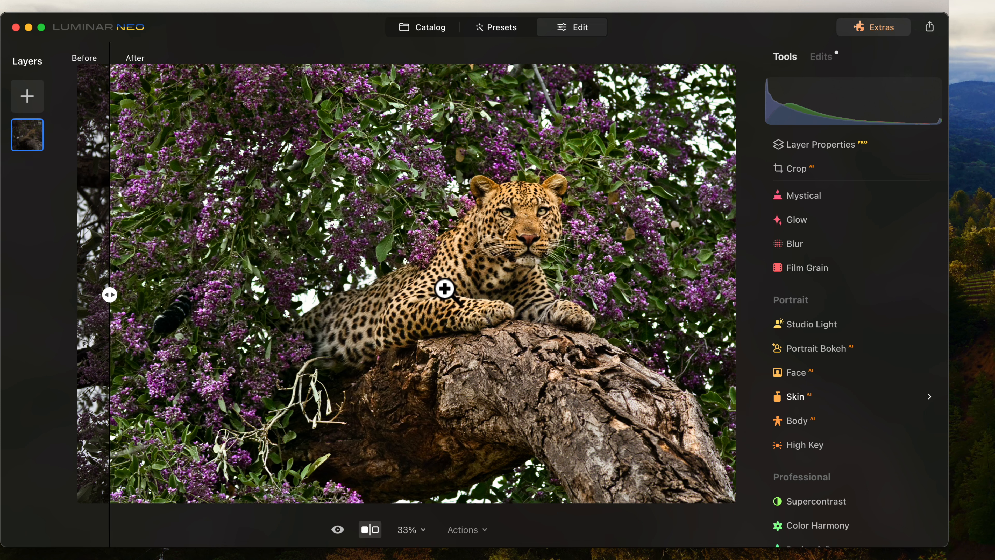
click(370, 529)
In a new Develop adjustment, draw a diagonal linear gradient mask from the photo's upper-left corner towards the leopard.
scroll(806, 318, up, 10)
click(807, 324)
click(858, 224)
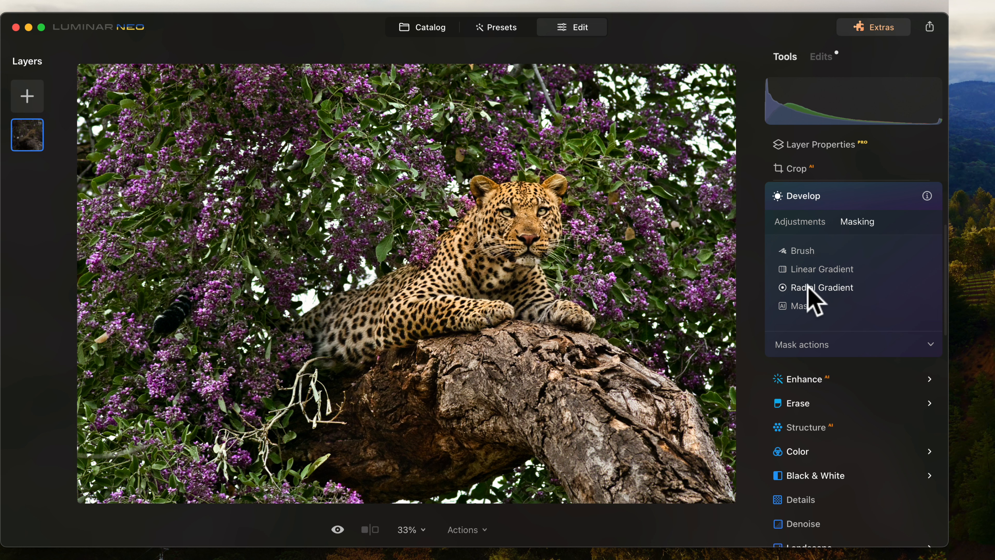
click(818, 269)
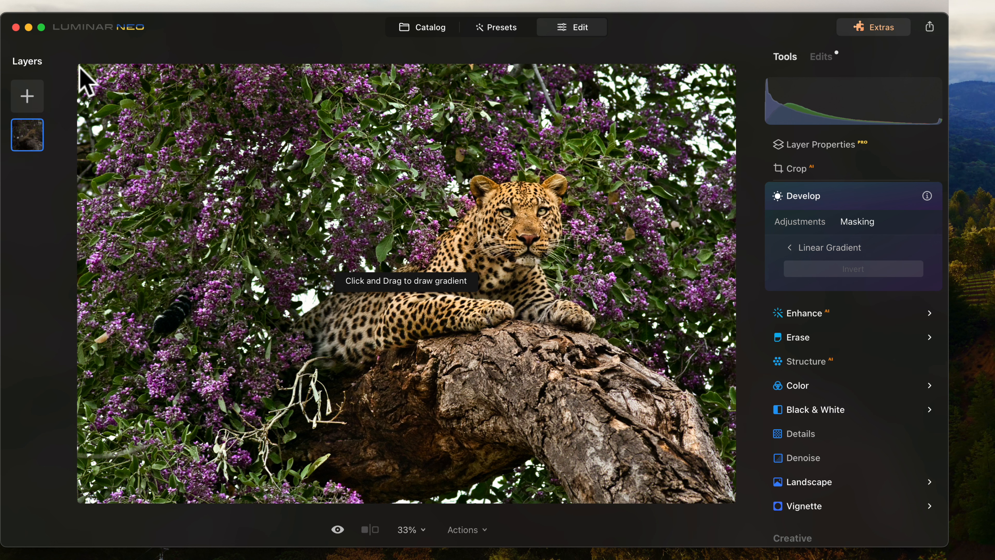
drag(88, 74, 312, 274)
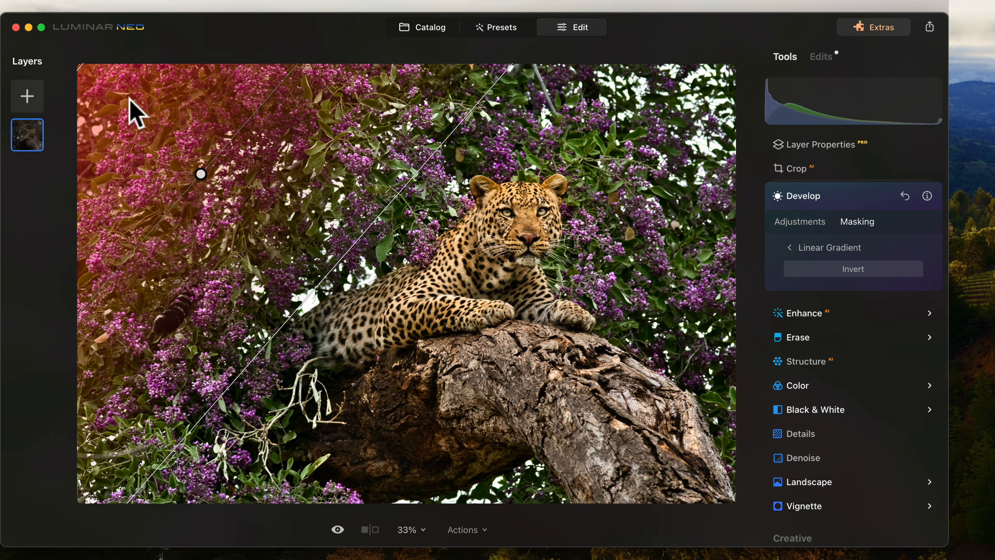
drag(78, 66, 284, 247)
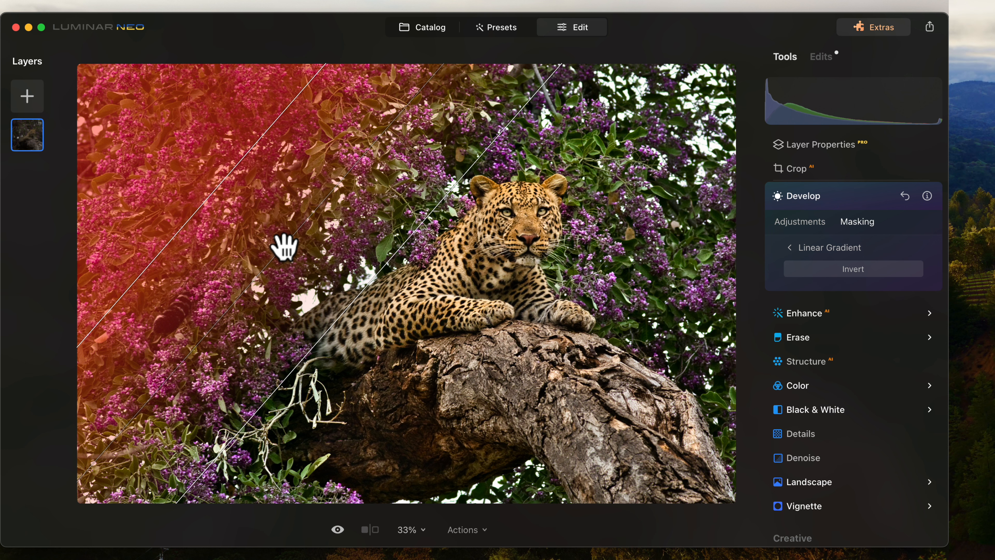
Add a second linear gradient mask from the photo's lower-right corner and shift it inward over the branch to the leopard's paws.
click(790, 248)
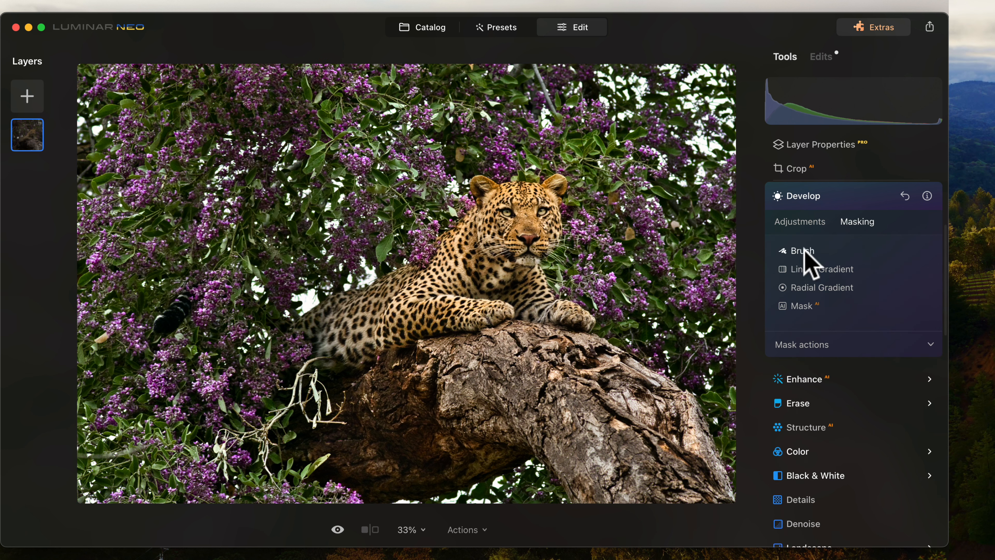
click(807, 269)
drag(731, 499, 537, 320)
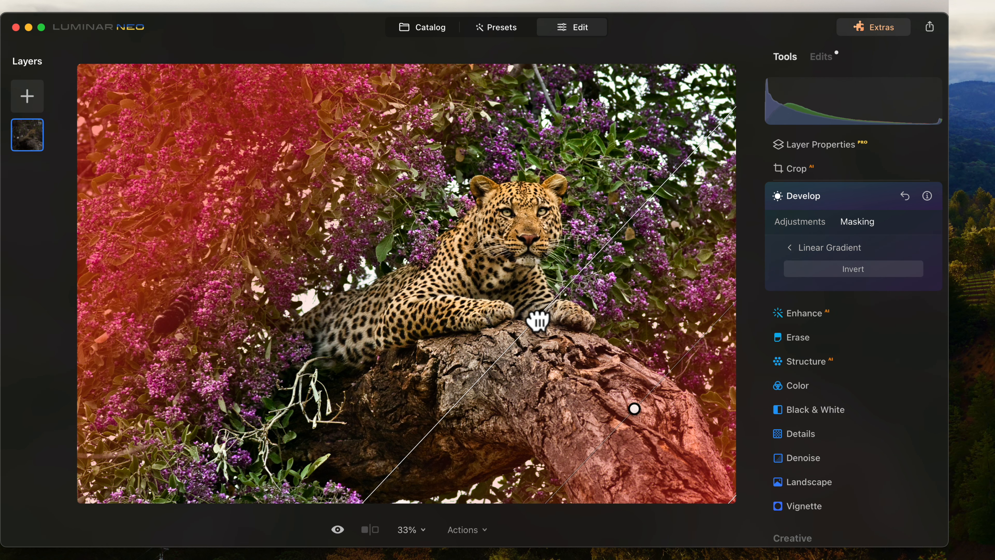
drag(634, 409, 590, 367)
drag(692, 459, 607, 404)
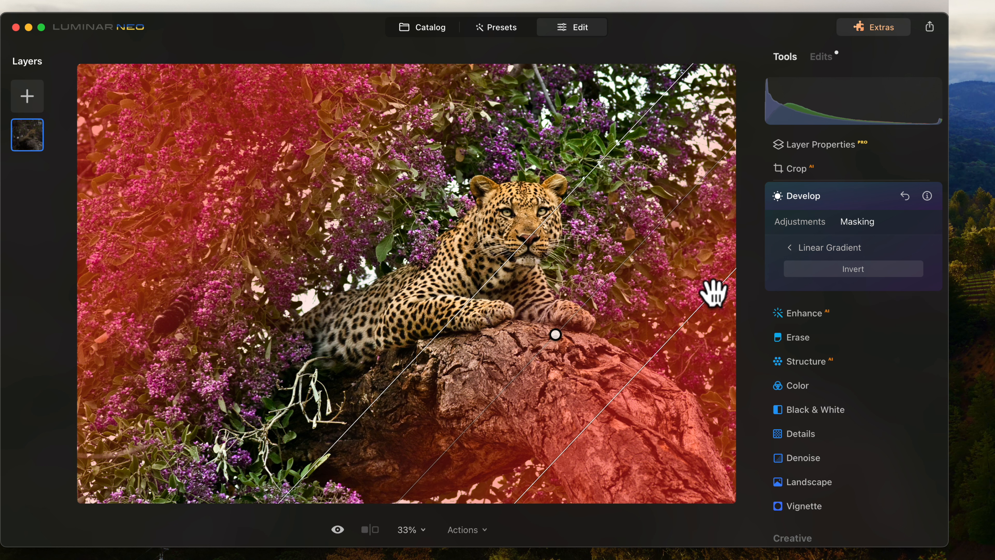
Set the masked Develop adjustment to Highlights -100 and Shadows -66, and preview the photo with and without it.
click(799, 222)
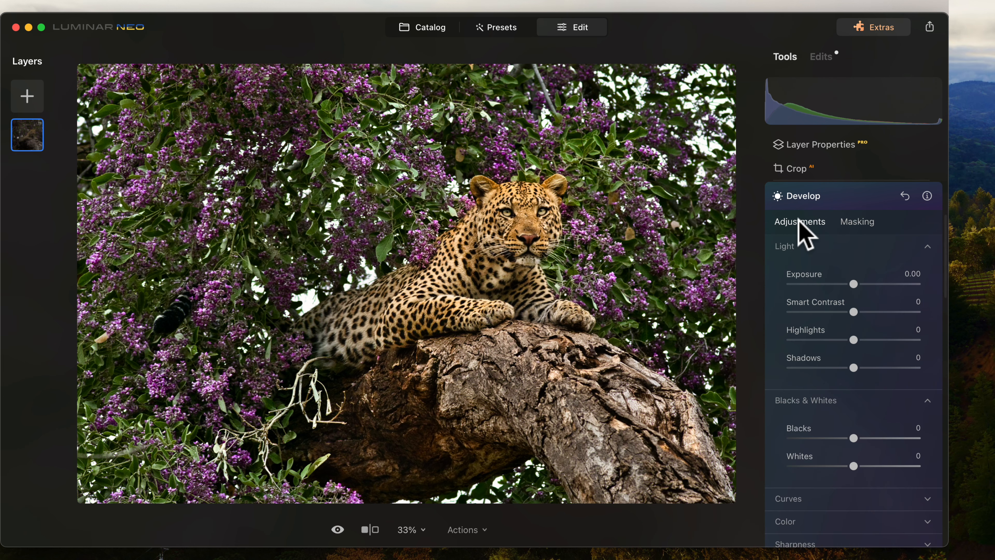
drag(853, 339, 777, 339)
drag(854, 369, 813, 368)
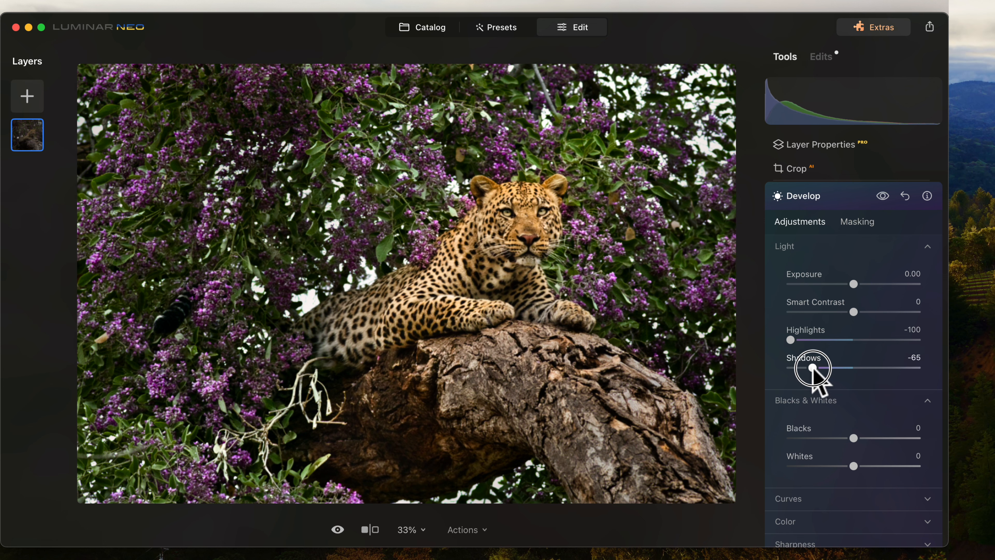
click(883, 196)
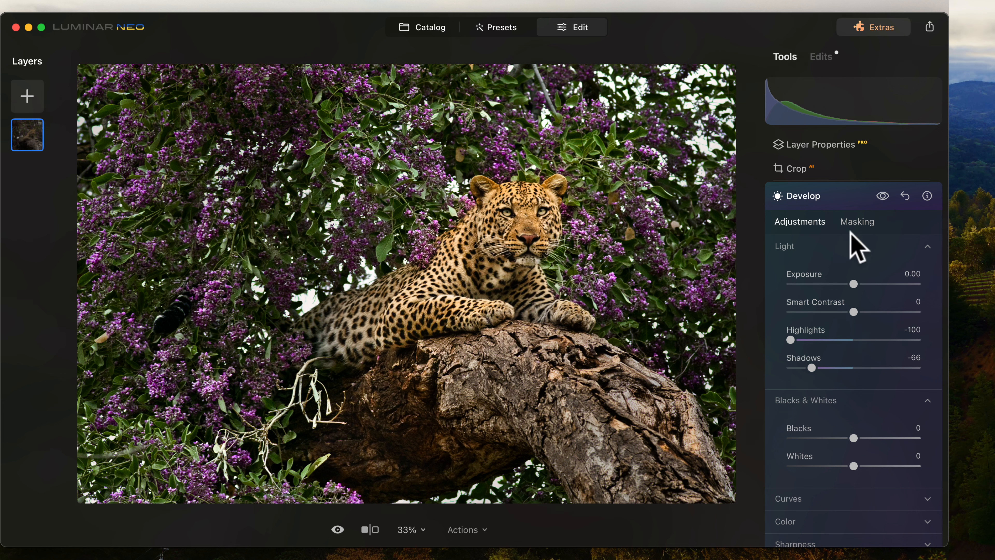
Extend the Develop mask with a brush at strength 73 over the foliage above and beside the leopard, and compare with the original.
click(870, 224)
click(815, 248)
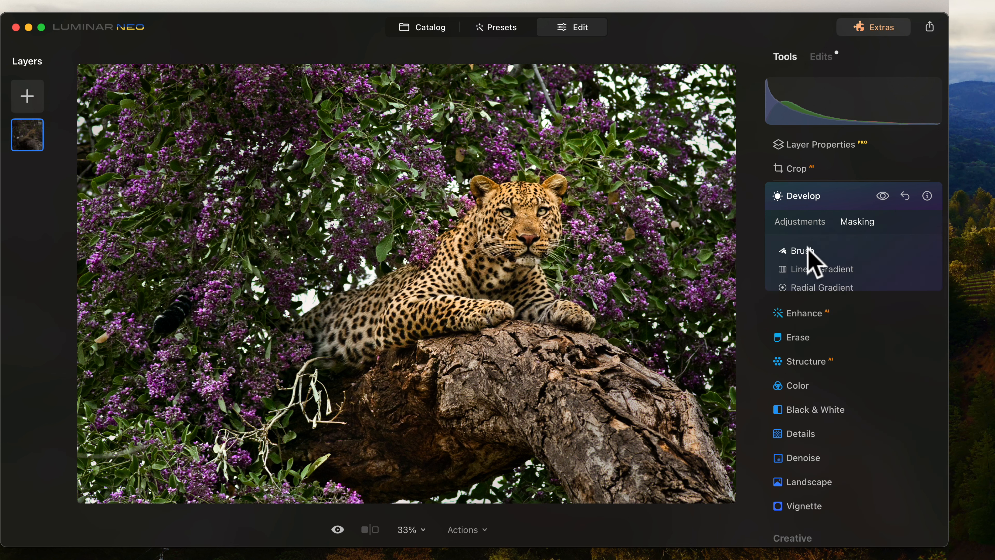
click(801, 251)
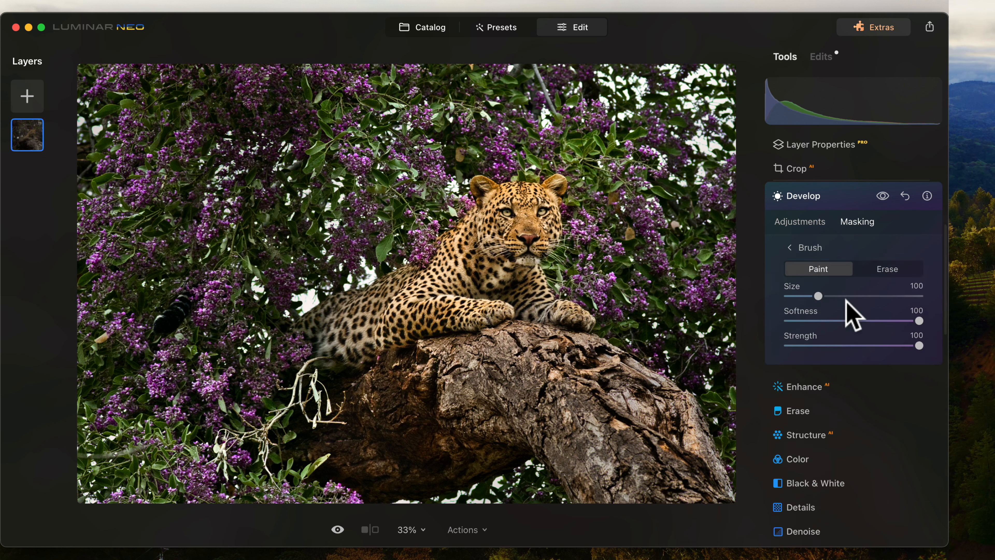
drag(919, 346, 850, 347)
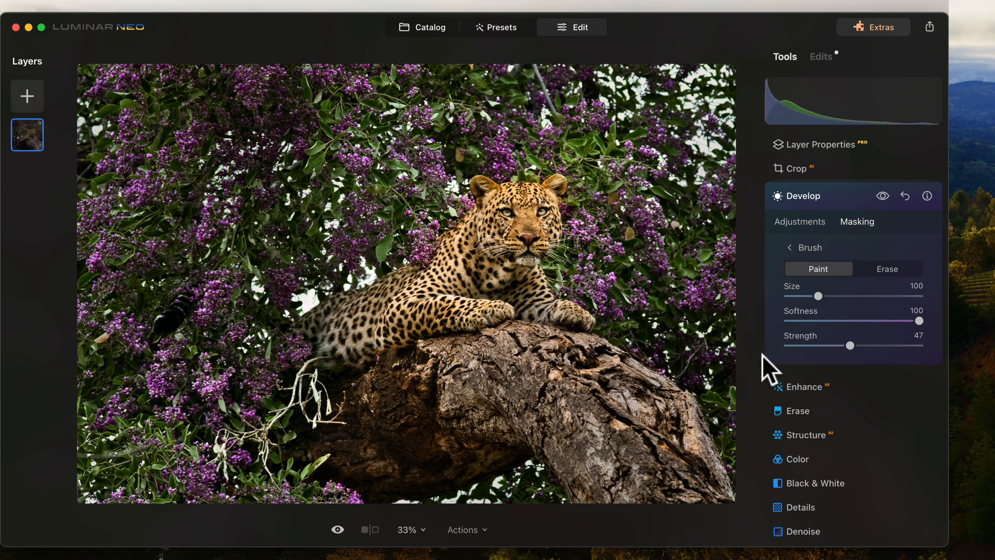
drag(874, 345, 884, 345)
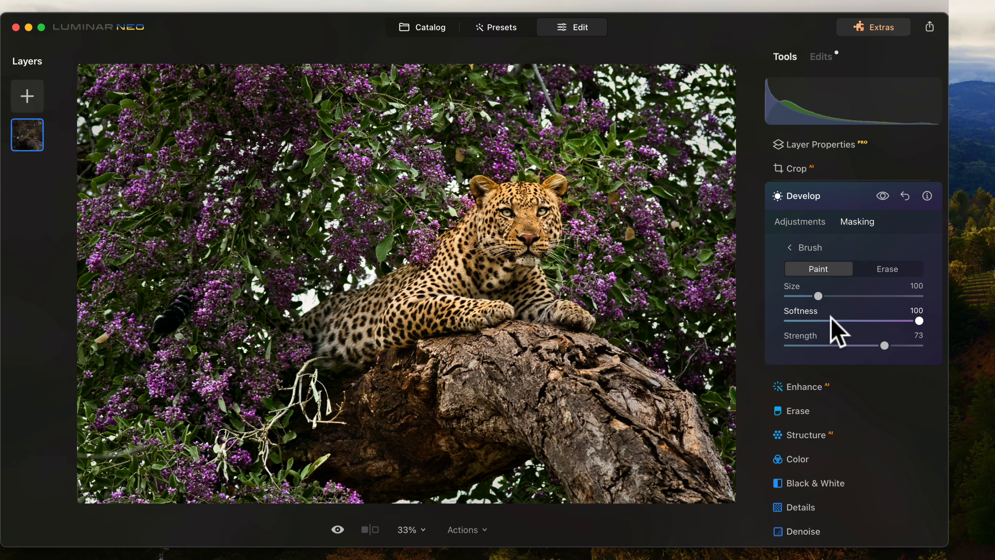
mouse_move(554, 97)
mouse_down()
mouse_move(628, 85)
mouse_move(740, 126)
mouse_move(600, 80)
mouse_move(552, 90)
mouse_move(677, 118)
mouse_move(731, 199)
mouse_up()
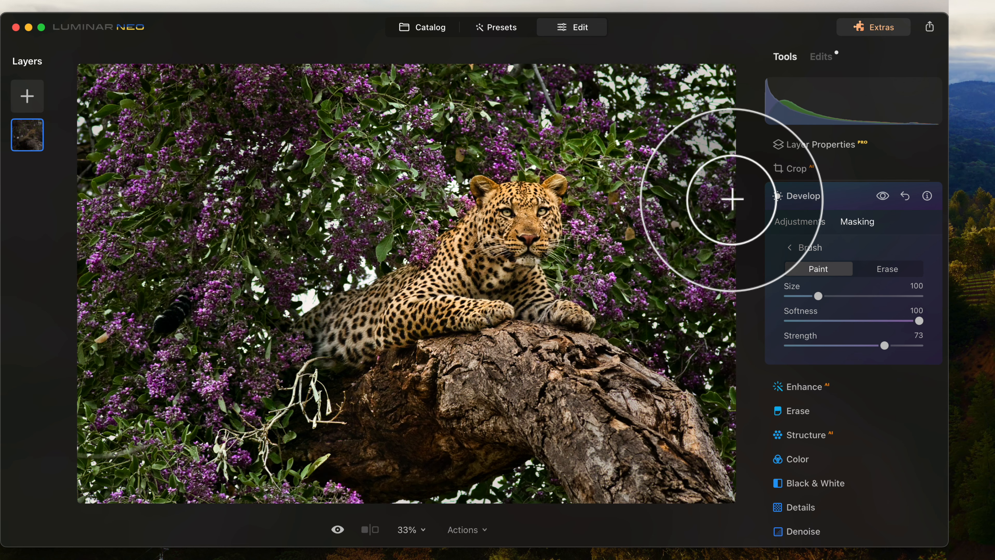
mouse_move(305, 196)
mouse_down()
mouse_move(317, 204)
mouse_move(315, 277)
mouse_move(300, 246)
mouse_move(329, 175)
mouse_up()
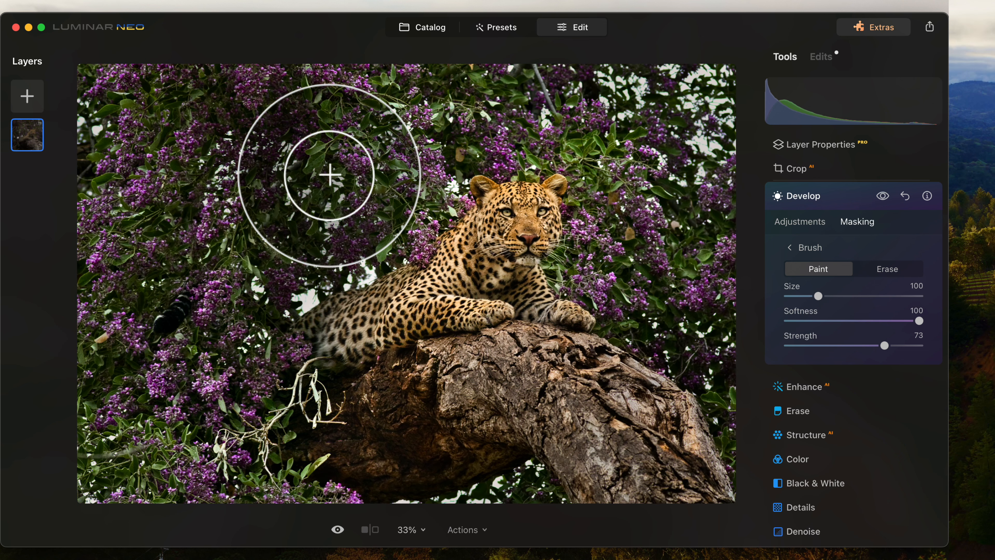
mouse_move(490, 114)
mouse_down()
mouse_move(454, 116)
mouse_move(417, 146)
mouse_move(434, 181)
mouse_move(374, 218)
mouse_up()
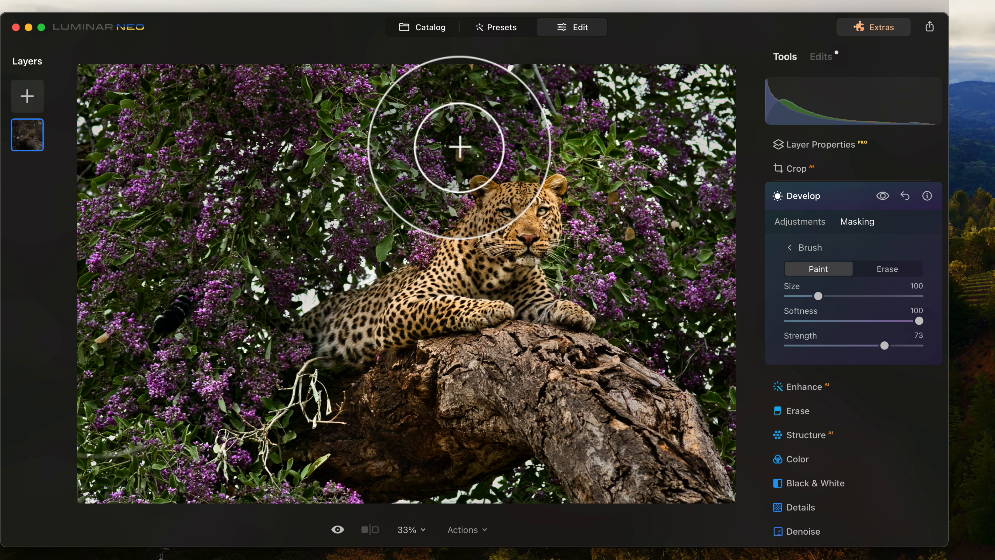
drag(603, 161, 645, 251)
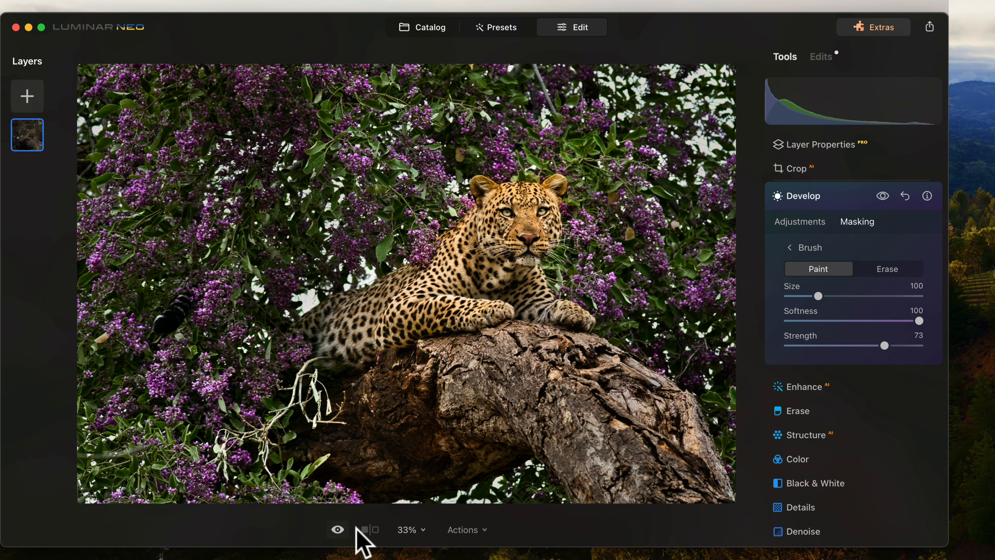
click(338, 530)
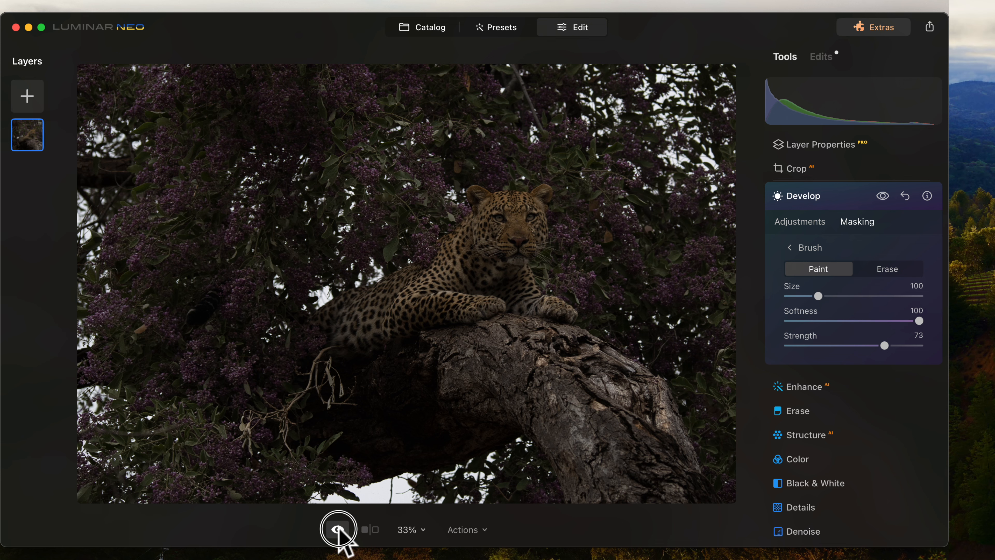